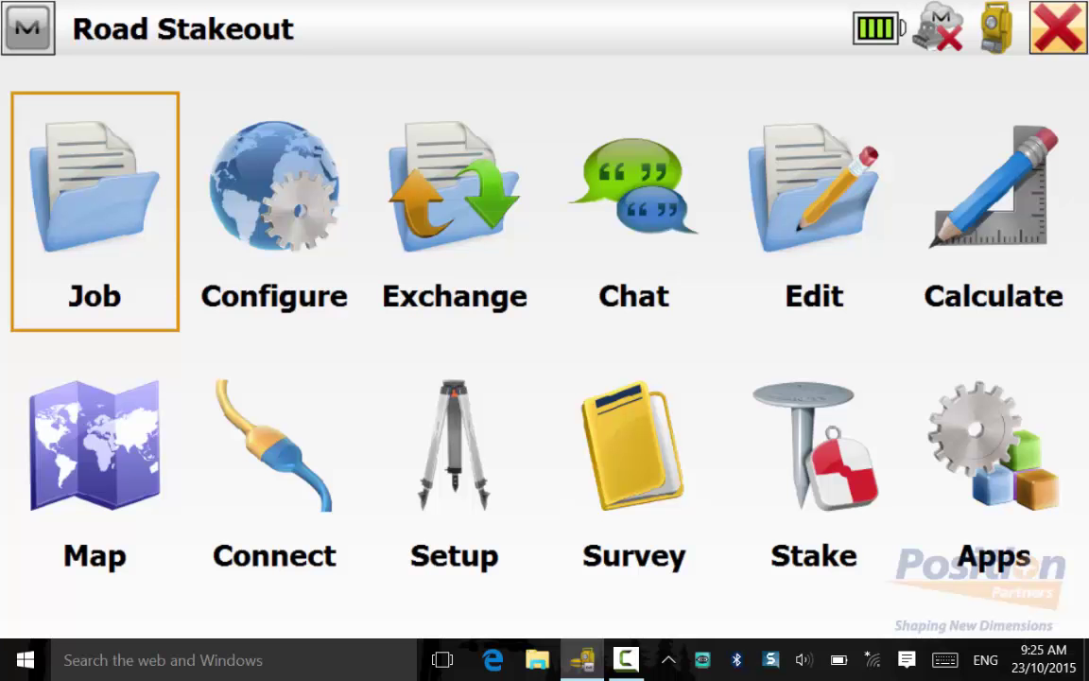
Step: Open the slope stakeout setup for the current job
click(814, 463)
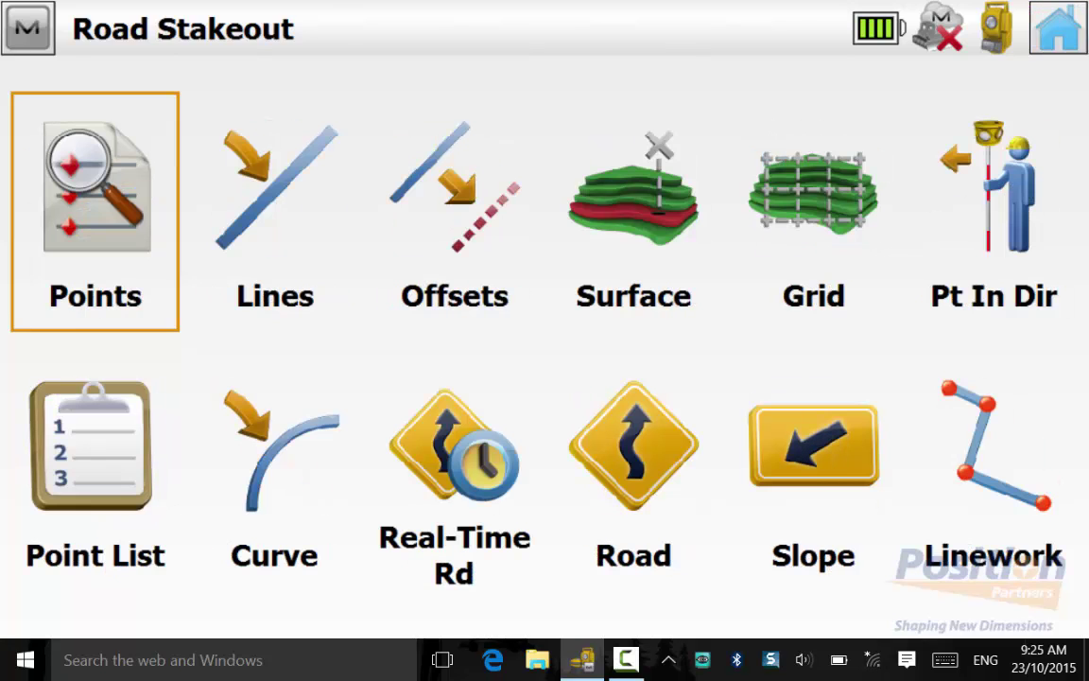
click(813, 464)
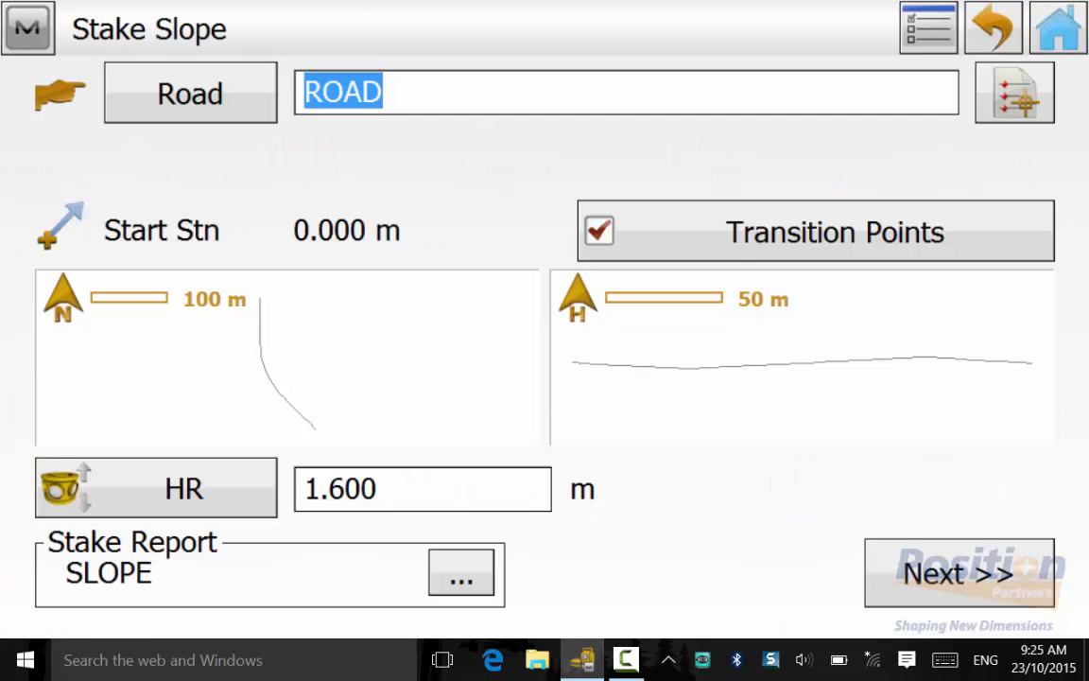
Step: Cycle the reference type through H Alnt, HV Alnt, Linework and Code back to Road, and choose ROAD as the road to stake
click(170, 92)
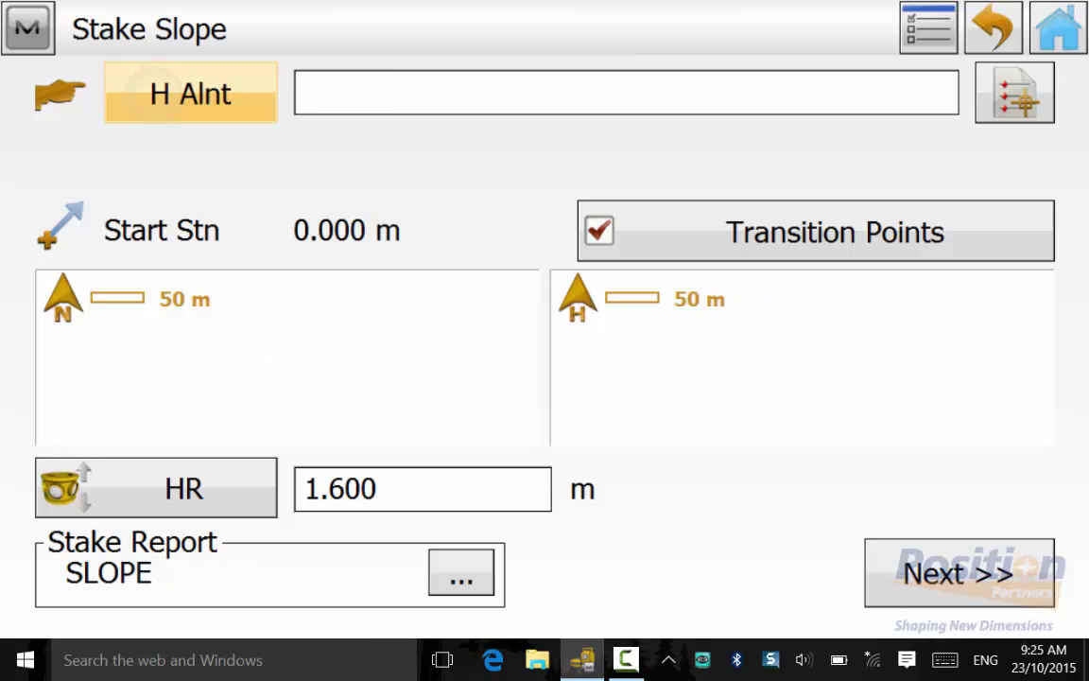
click(190, 93)
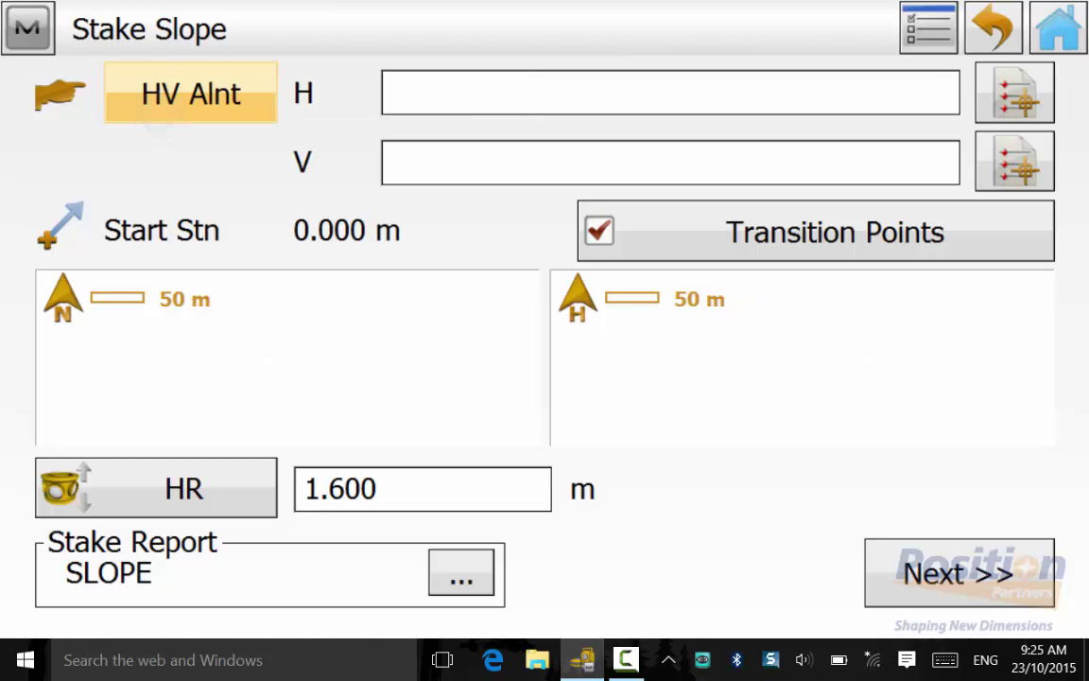
click(190, 93)
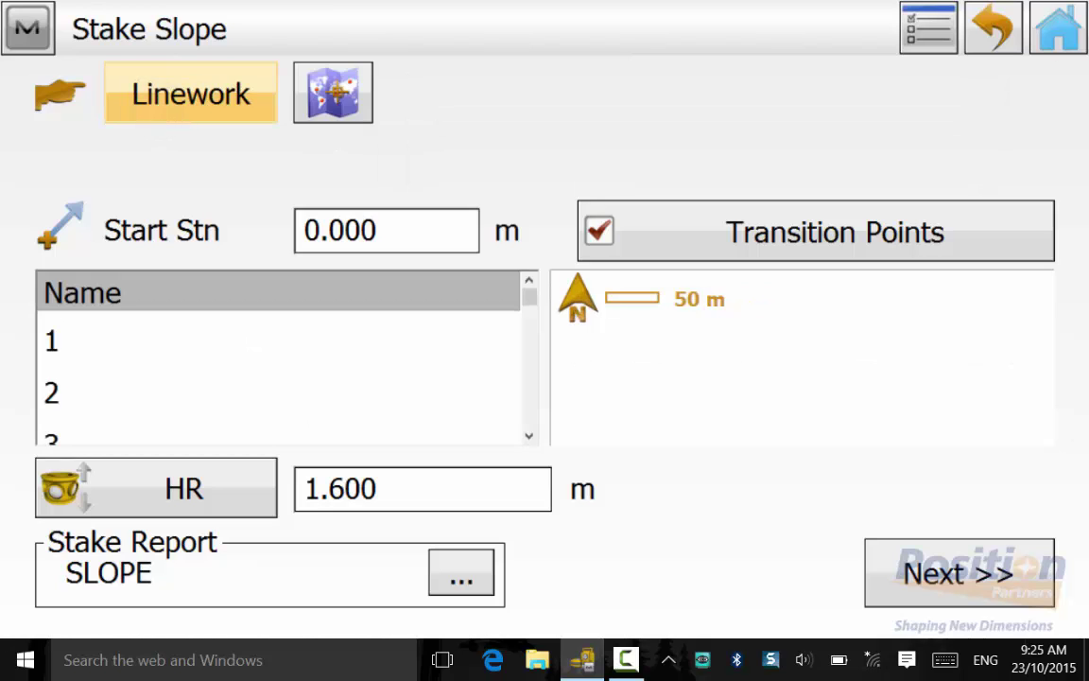
click(190, 93)
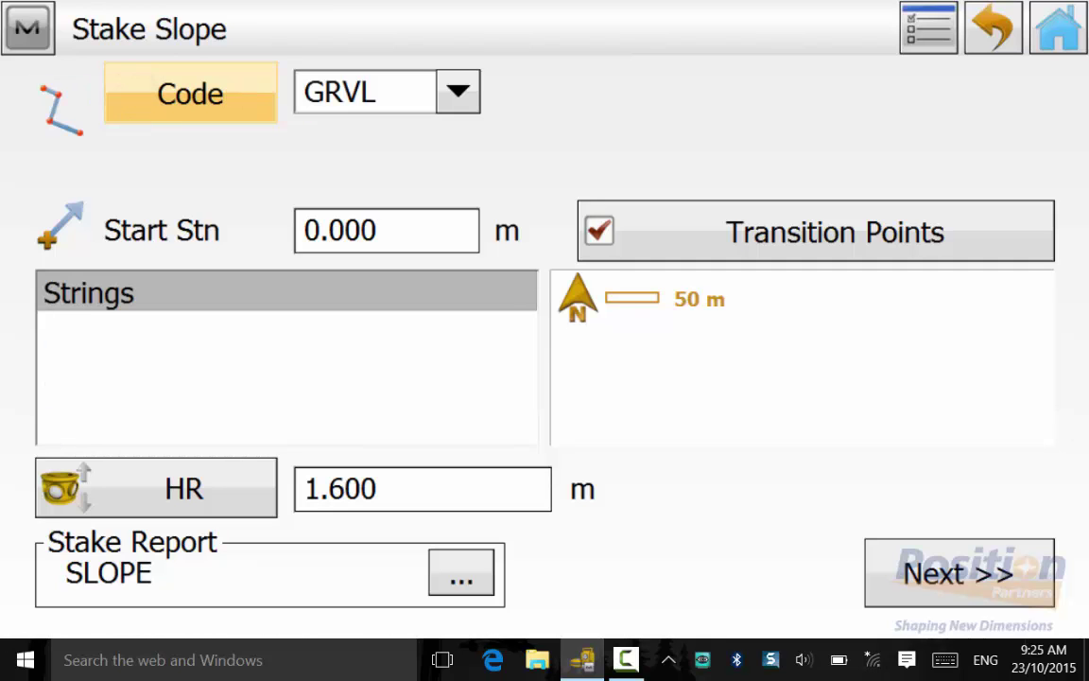
click(190, 94)
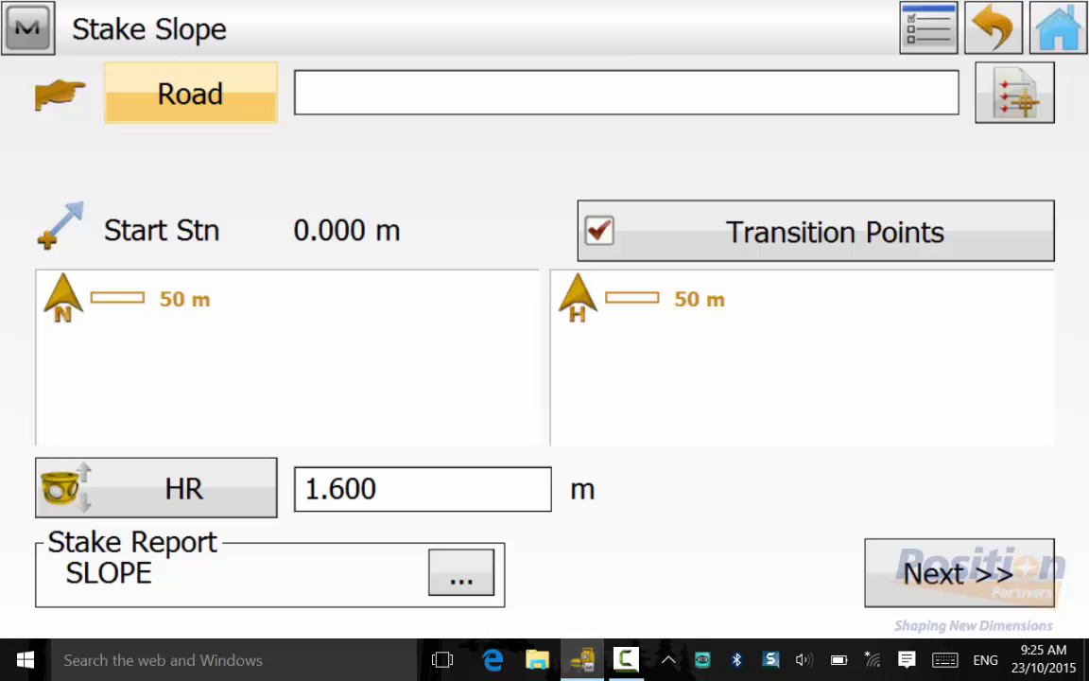
click(1024, 88)
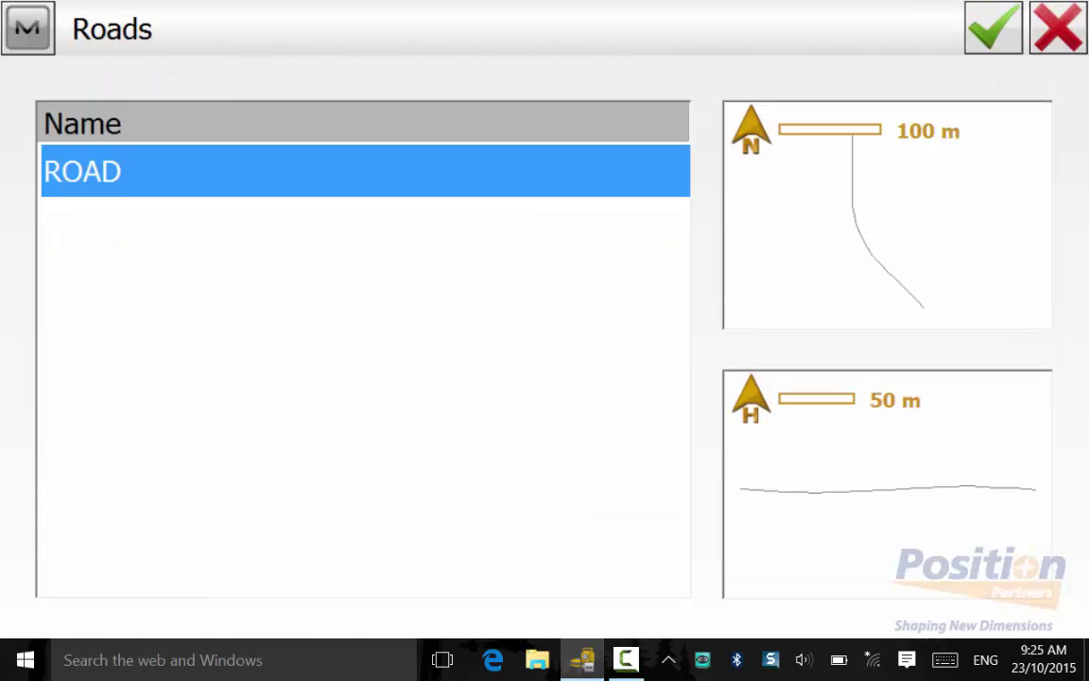
click(993, 28)
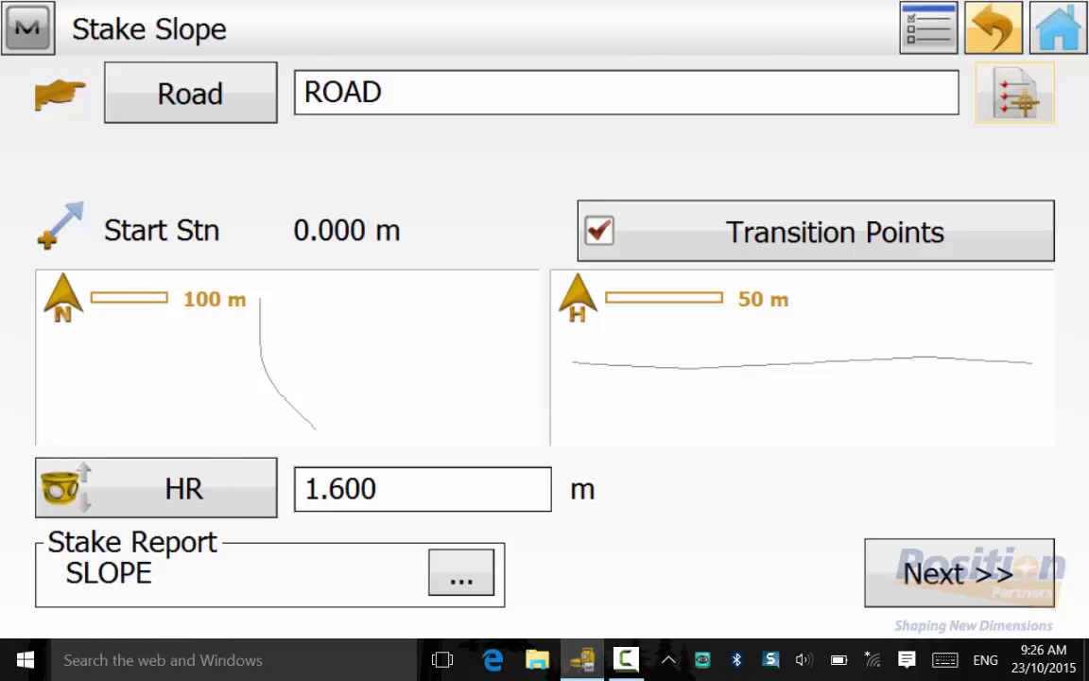
Step: Examine the Setup options for Reference CL and Backsight
click(27, 28)
click(84, 152)
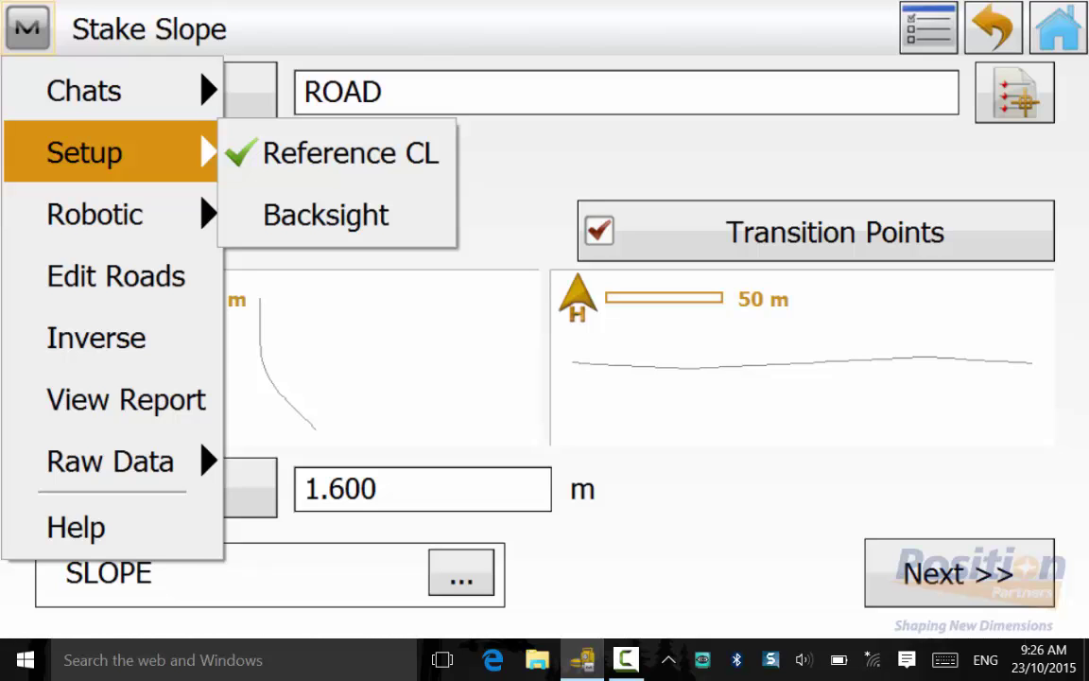
click(326, 214)
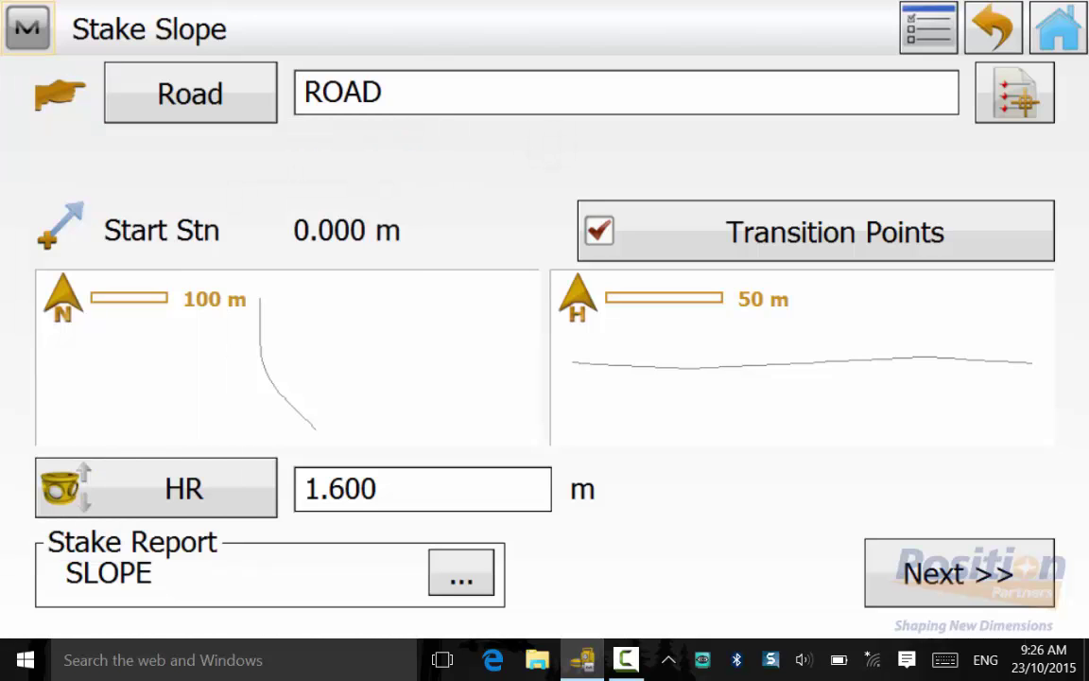
Step: View the recorded points in the SLOPE stake report and return to the slope stakeout setup
click(466, 573)
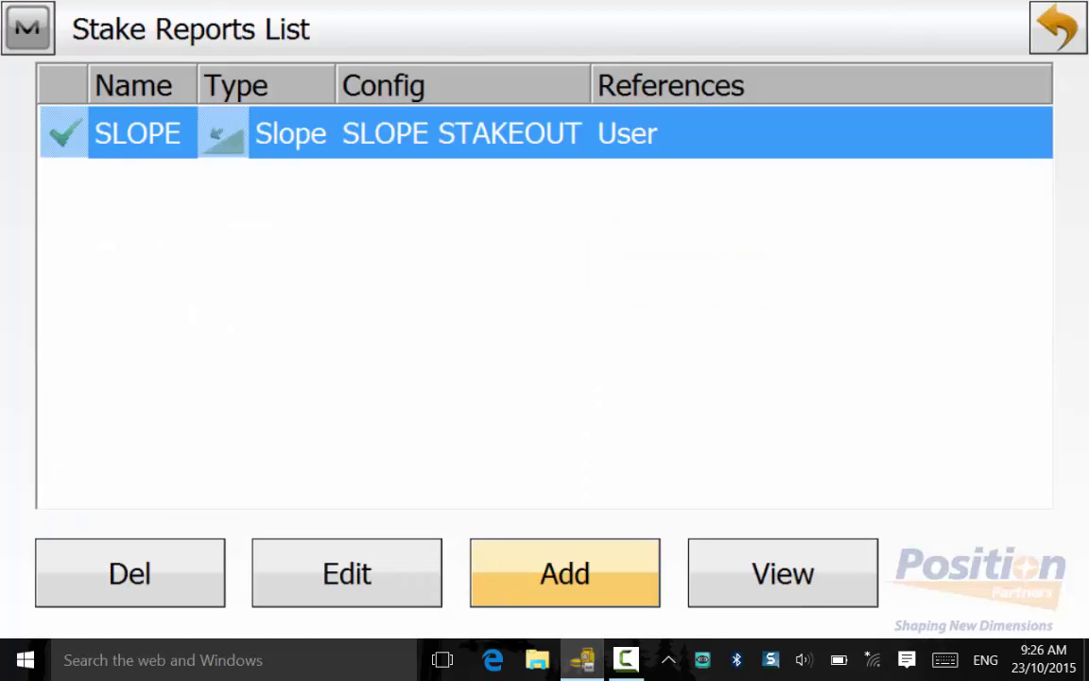
click(805, 586)
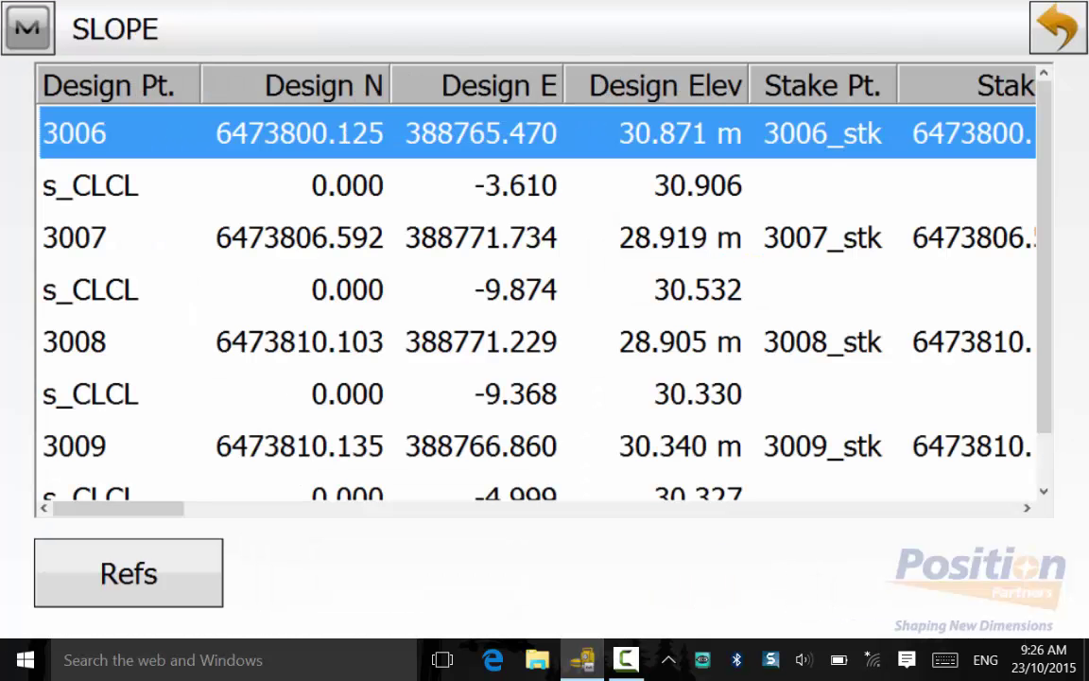
click(1058, 28)
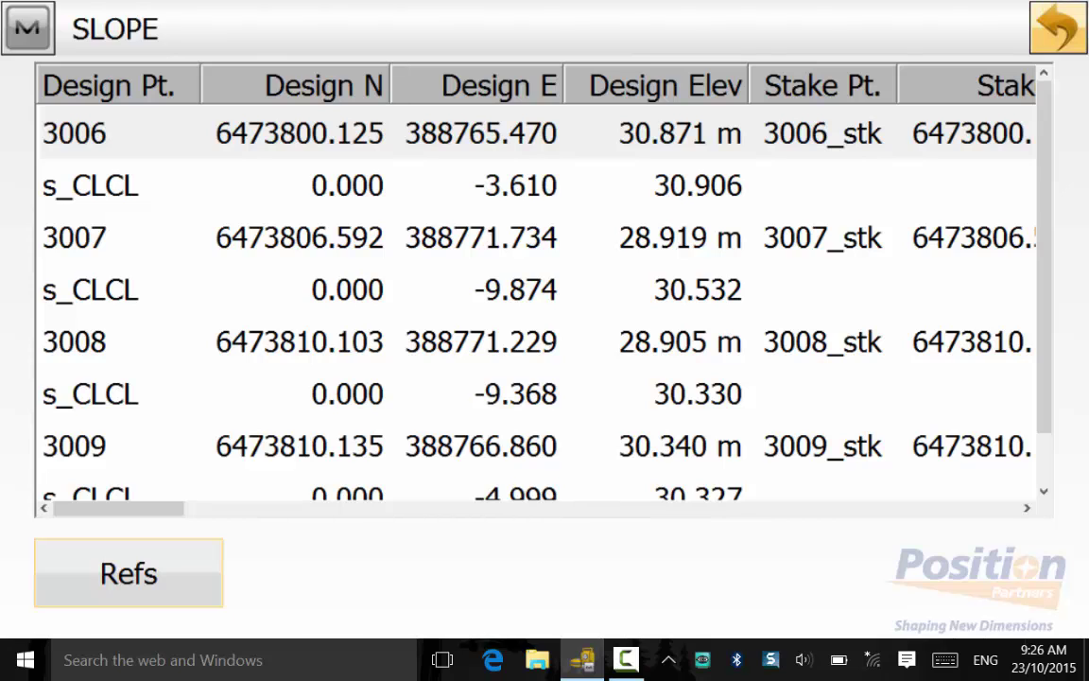
key(Escape)
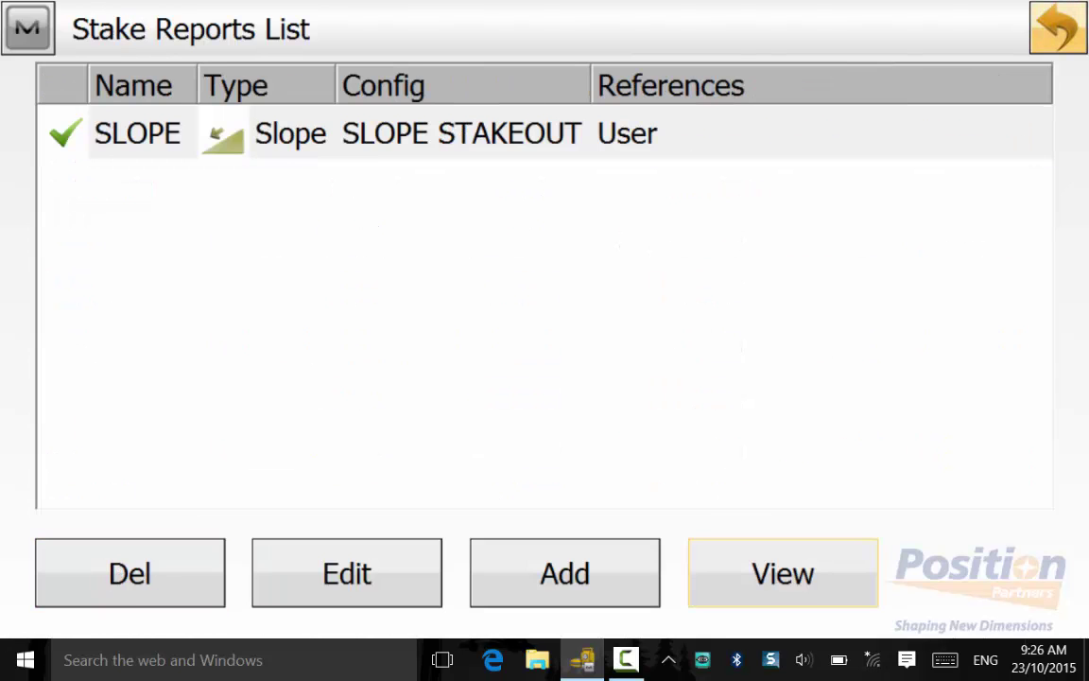
key(Escape)
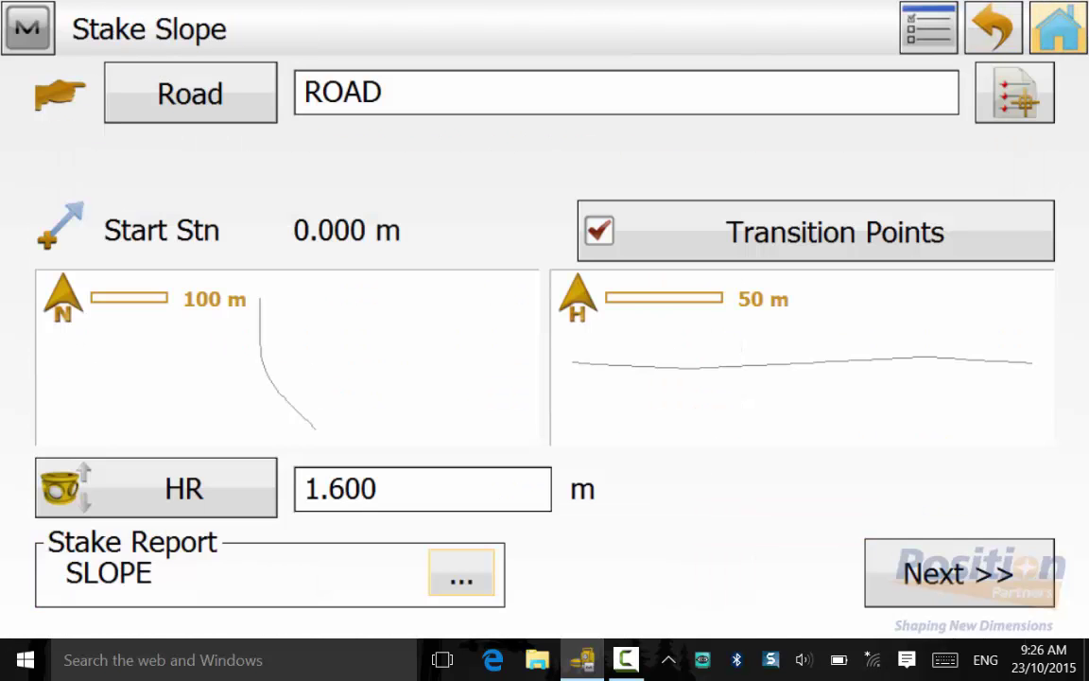
Step: Continue to the alignment settings and move the hinge point along the cross section to s_RVRV
click(959, 573)
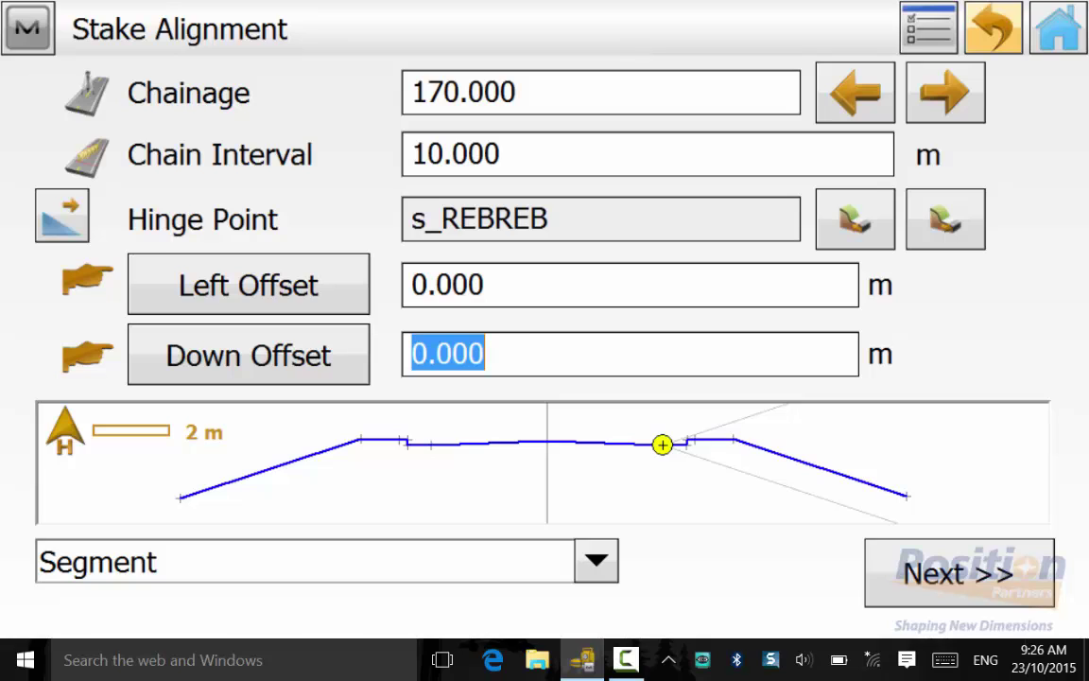
click(945, 219)
click(945, 219)
click(945, 218)
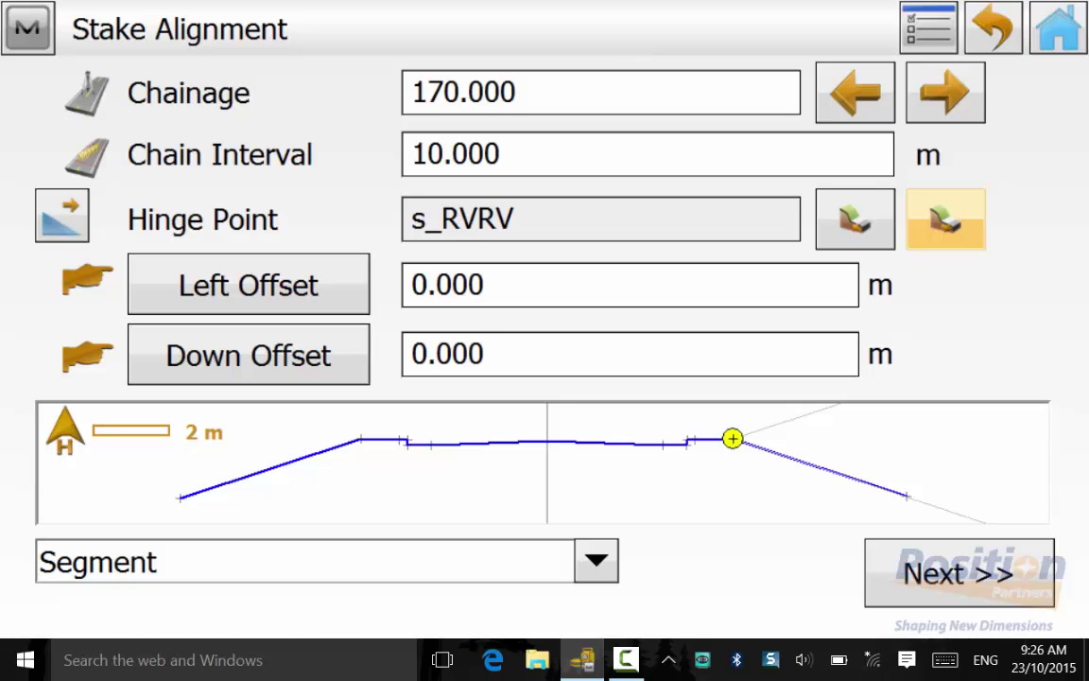
Step: Flip the slope direction at the hinge point toward the centreline and back outward
click(62, 216)
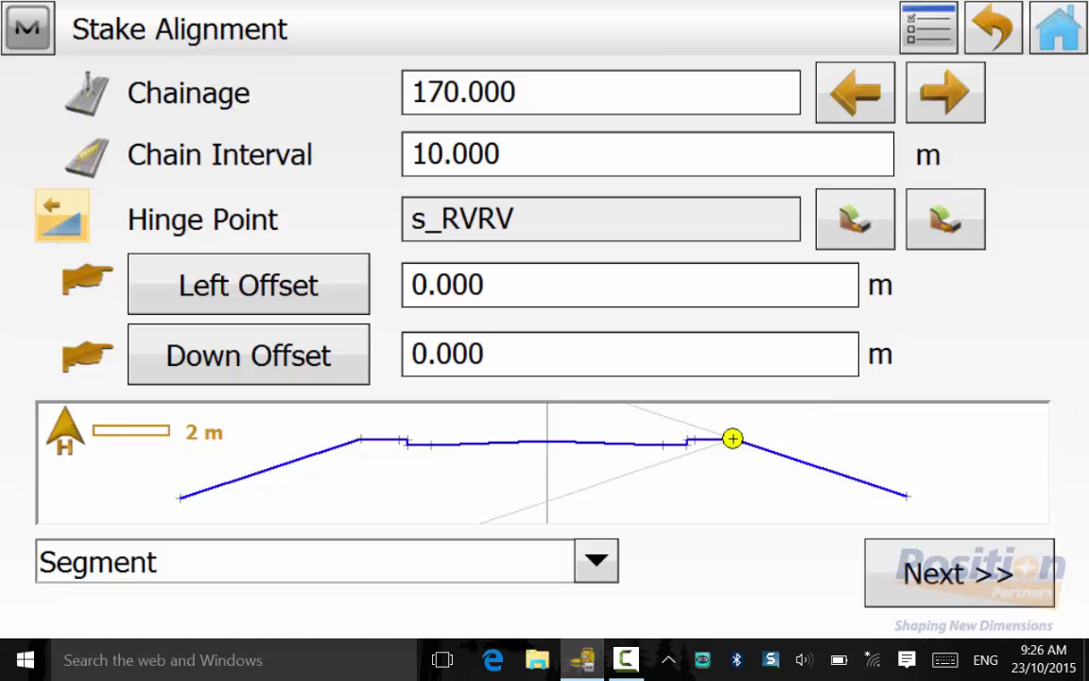
click(63, 215)
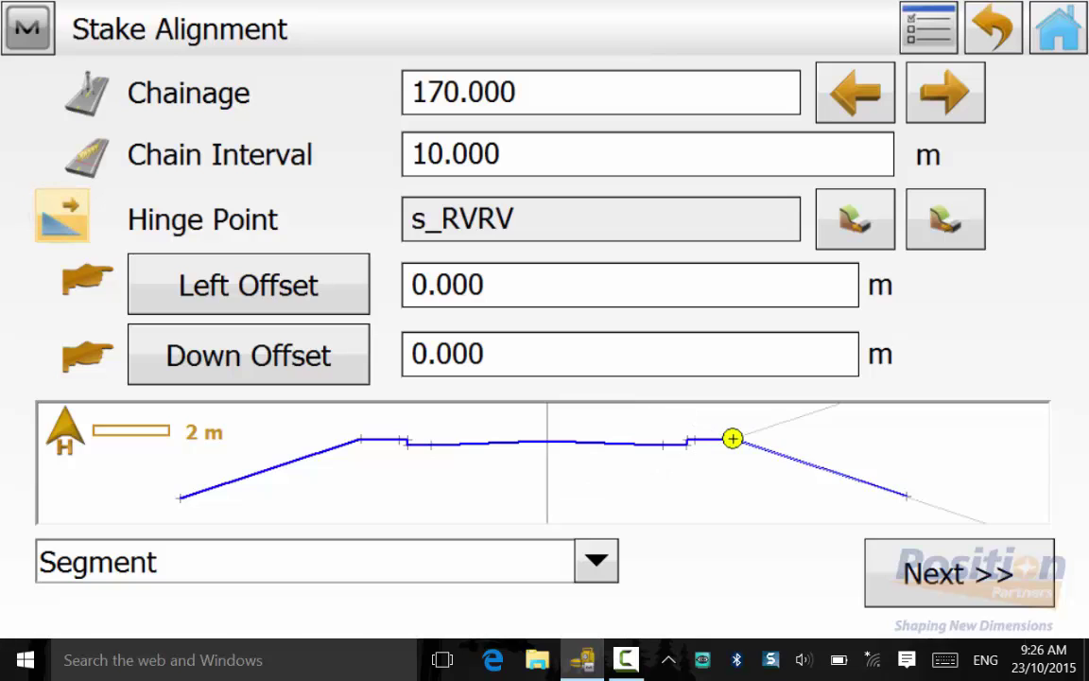
click(946, 219)
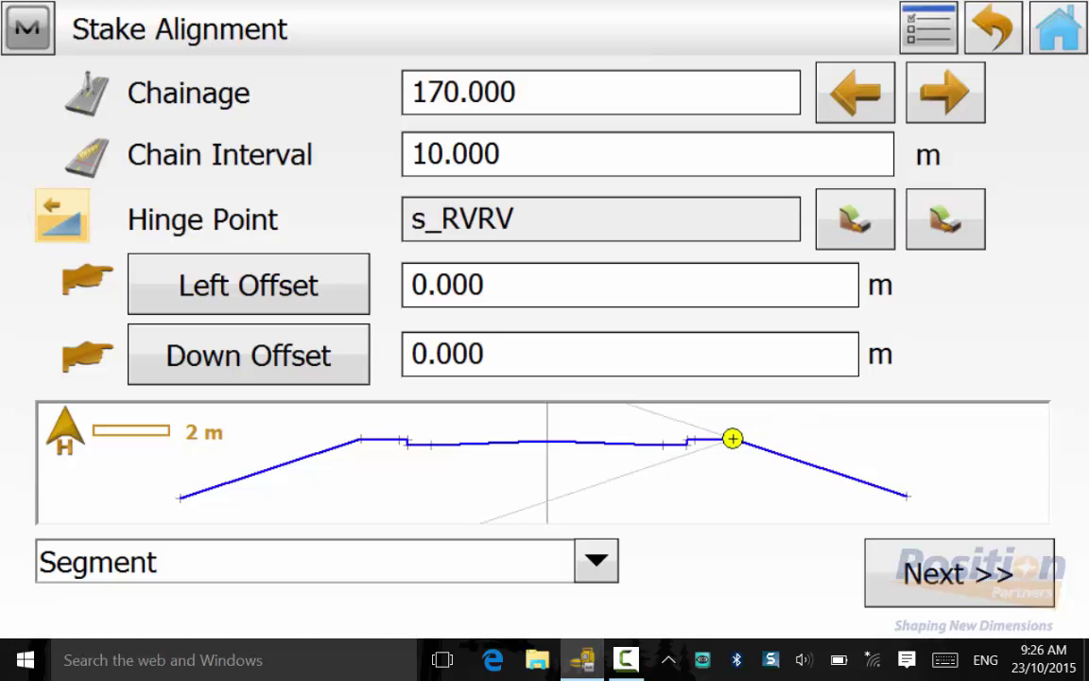
click(63, 216)
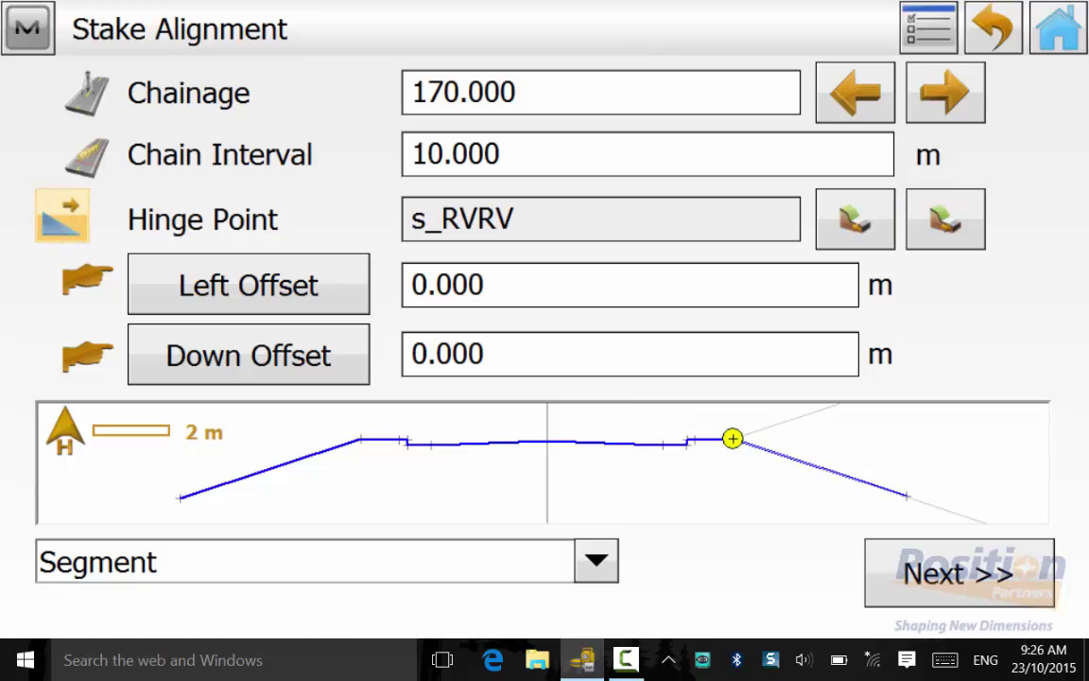
Step: Open the Stake Alignment help page and read the explanations of the template offset modes
click(27, 28)
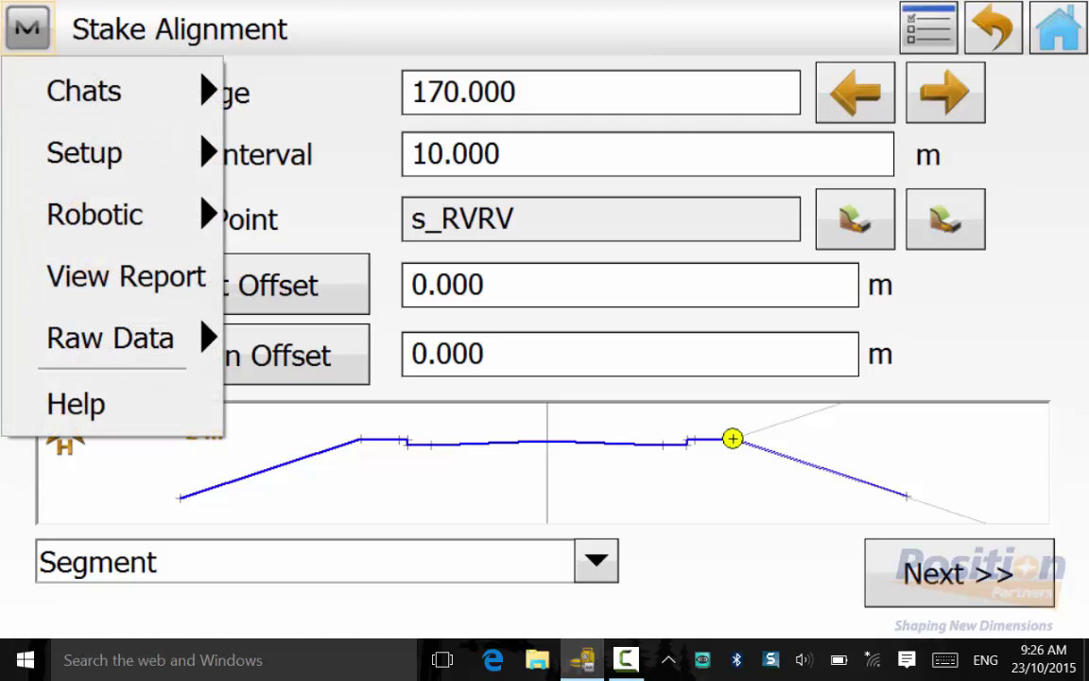
click(76, 403)
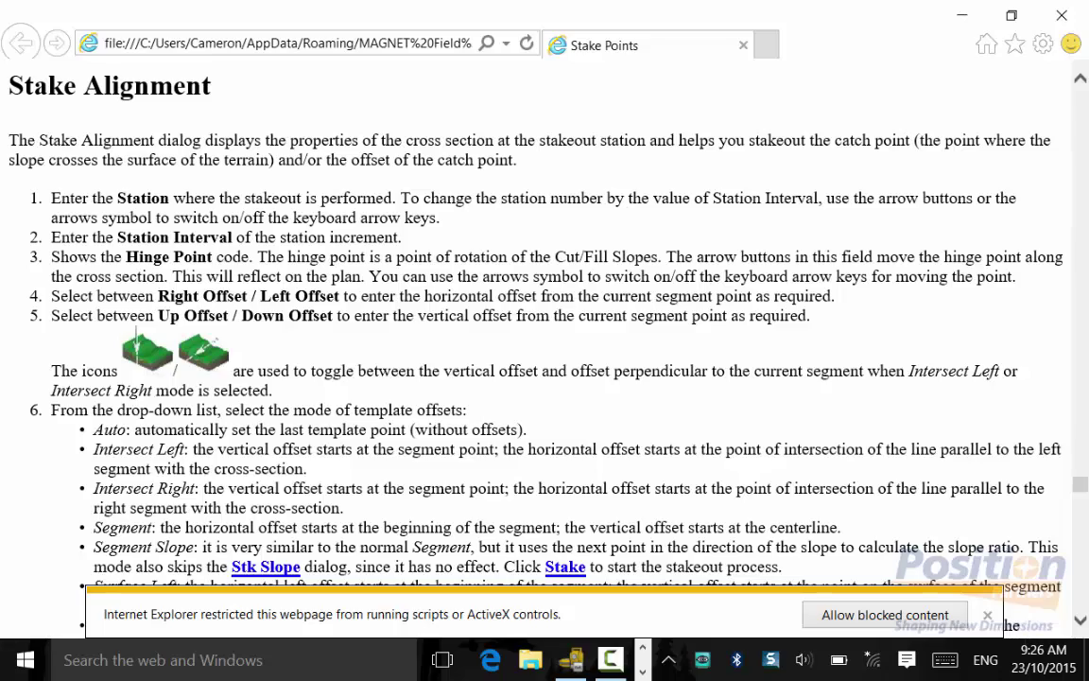
scroll(544, 340, down, 3)
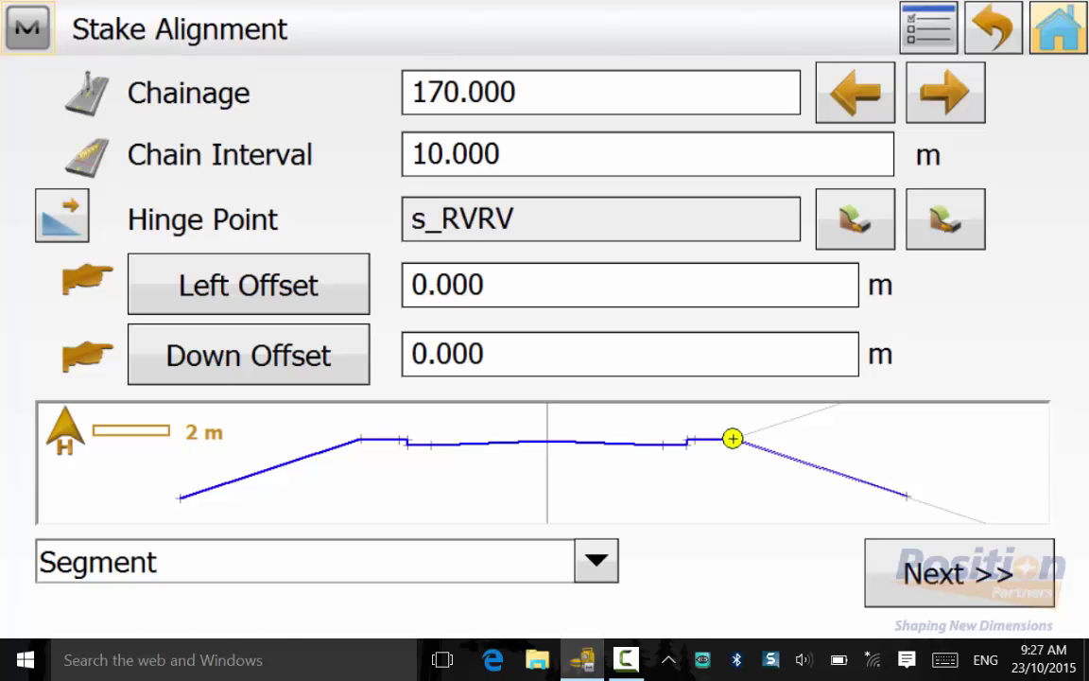
Step: Accept the entered cut and fill slopes of 3.000 and start the slope stakeout
click(959, 573)
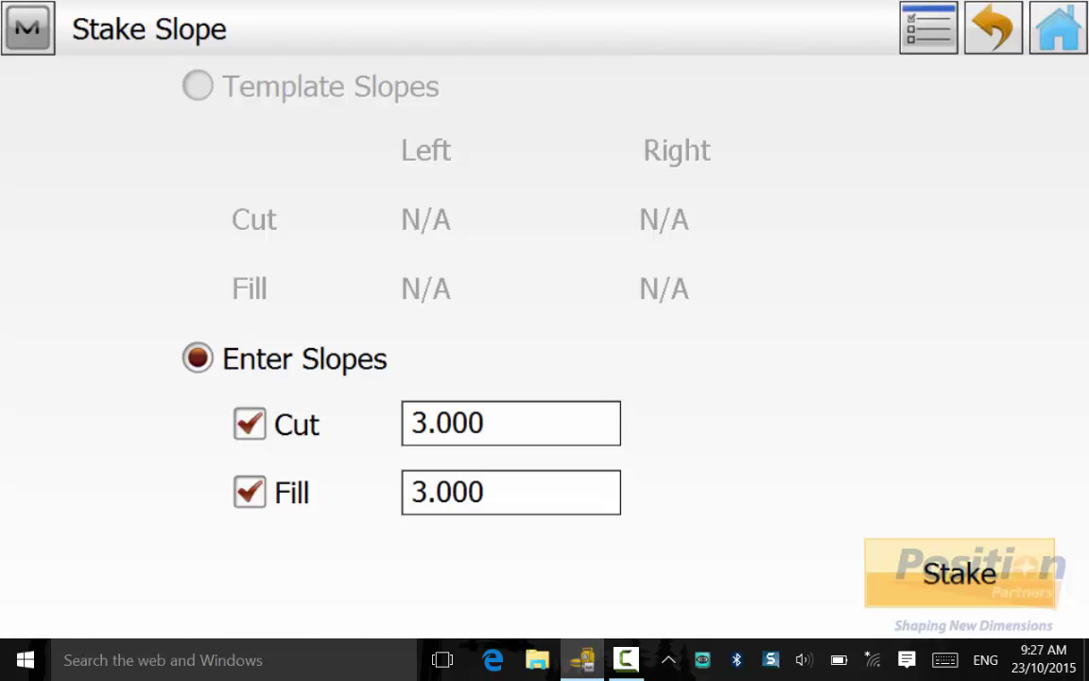
click(960, 574)
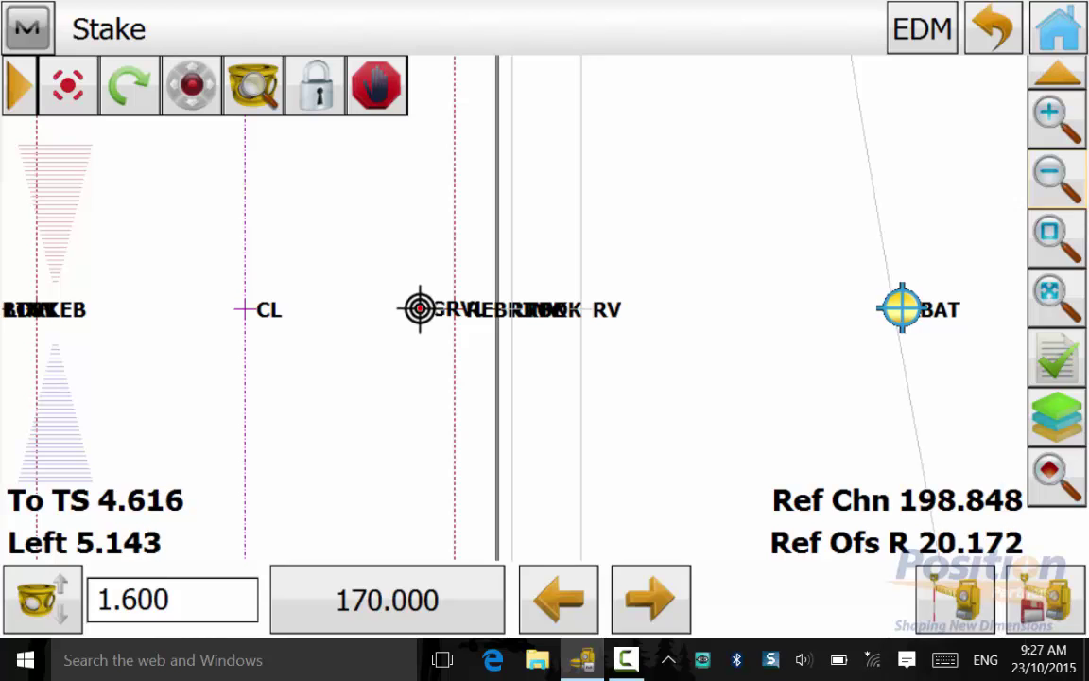
Step: Switch the stakeout display to Cross Section and back to Map View
click(29, 28)
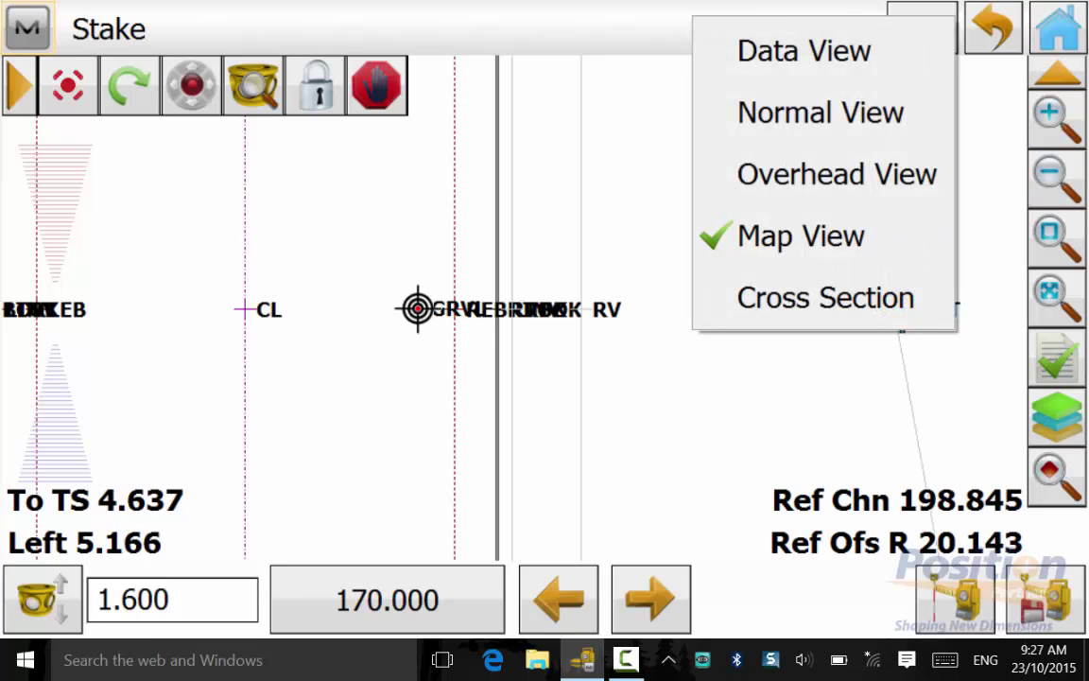
click(825, 297)
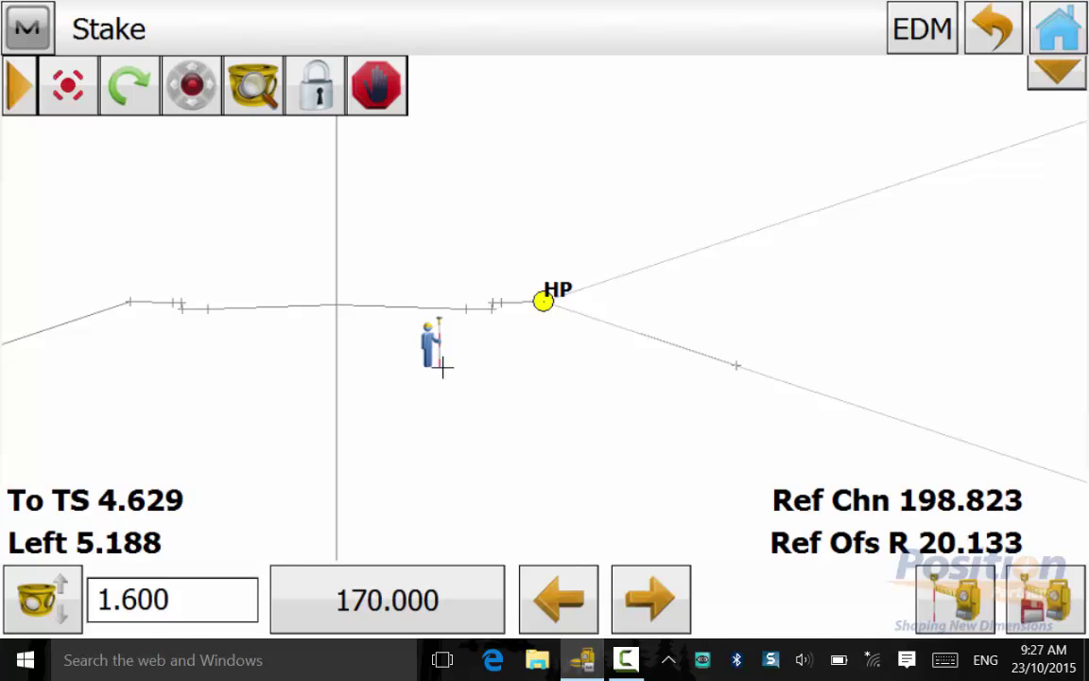
click(1057, 73)
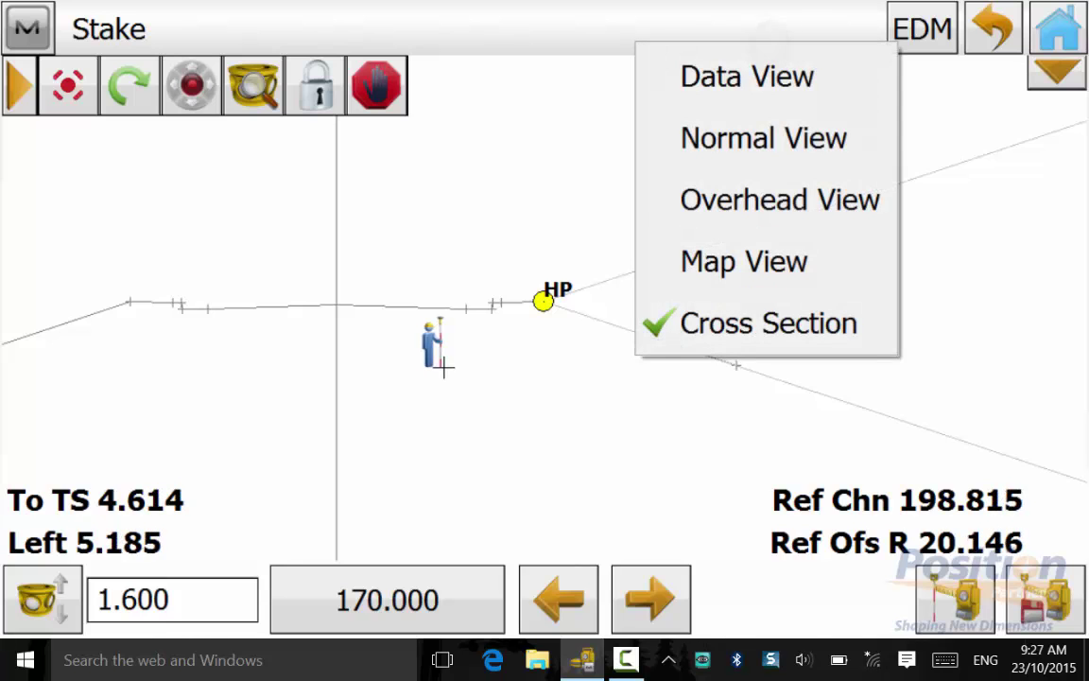
click(761, 258)
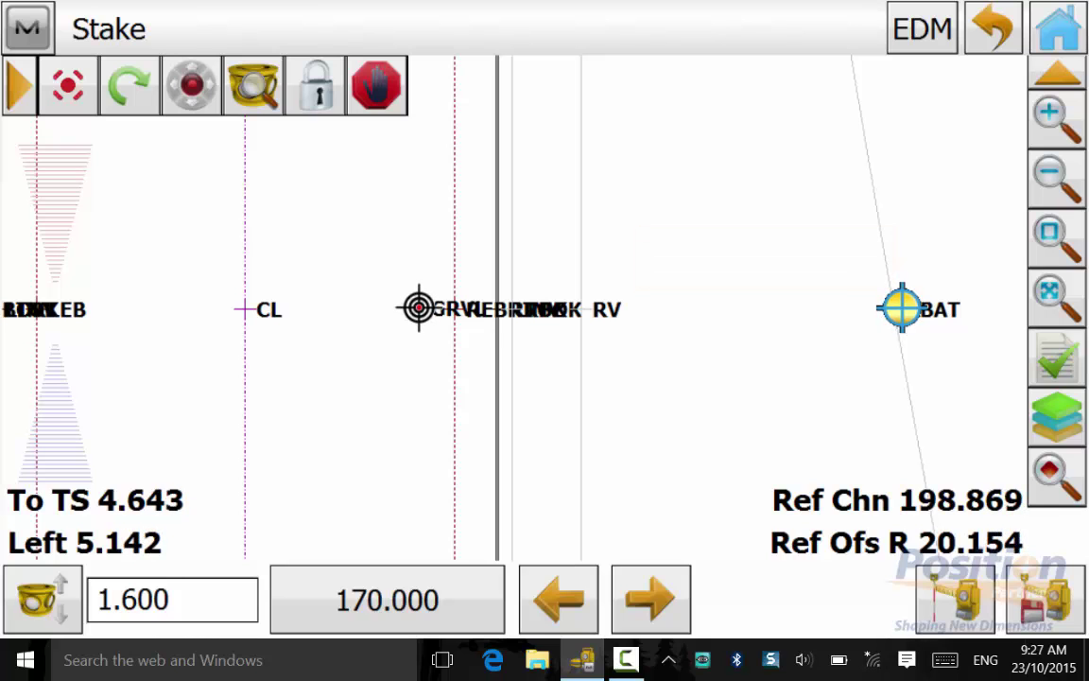
Step: Set the stakeout readouts to show Slope to HP and CP Elev in place of Ref Chn and Ref Ofs
click(95, 500)
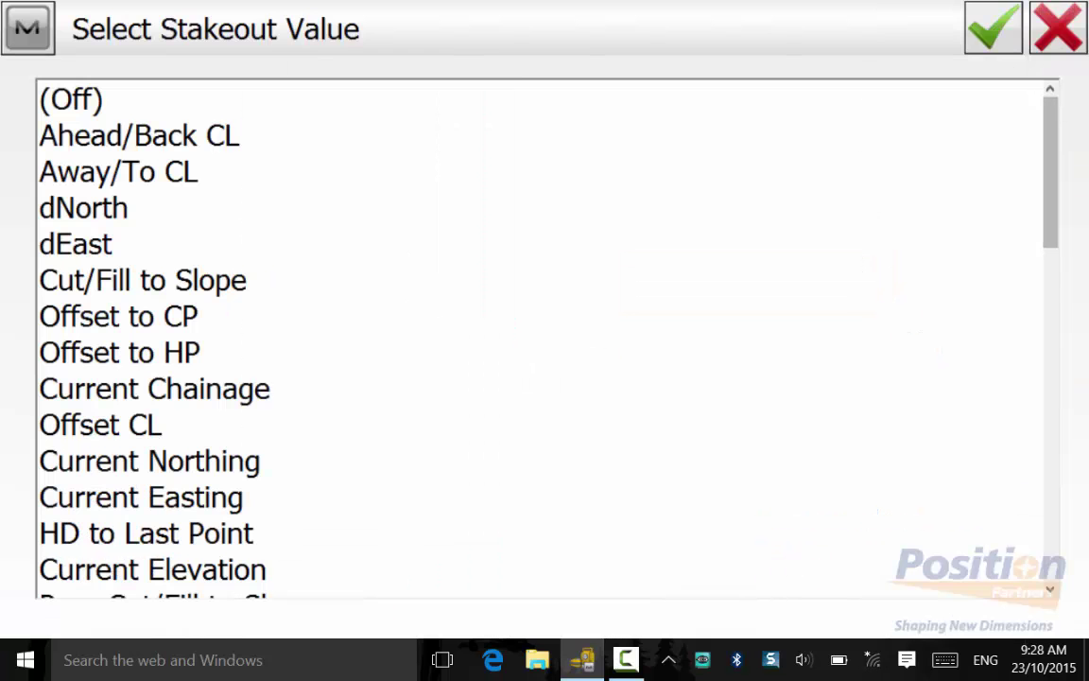
click(28, 28)
click(74, 91)
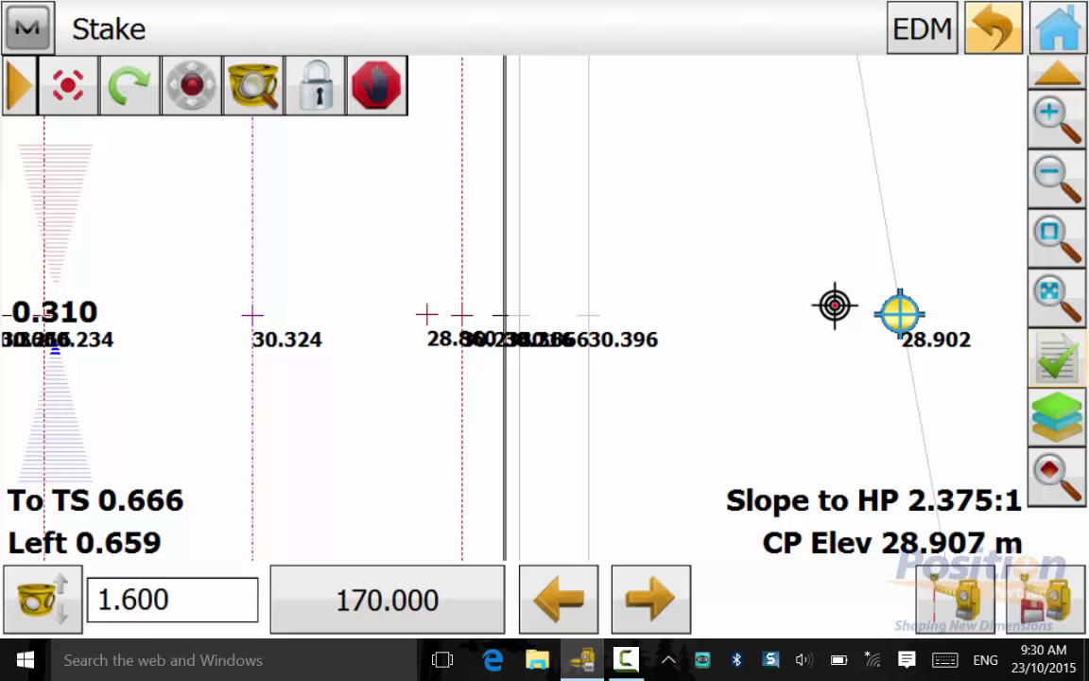
Step: Set the s_RBATRBAT batter point on the cross section as the stakeout reference
click(1057, 120)
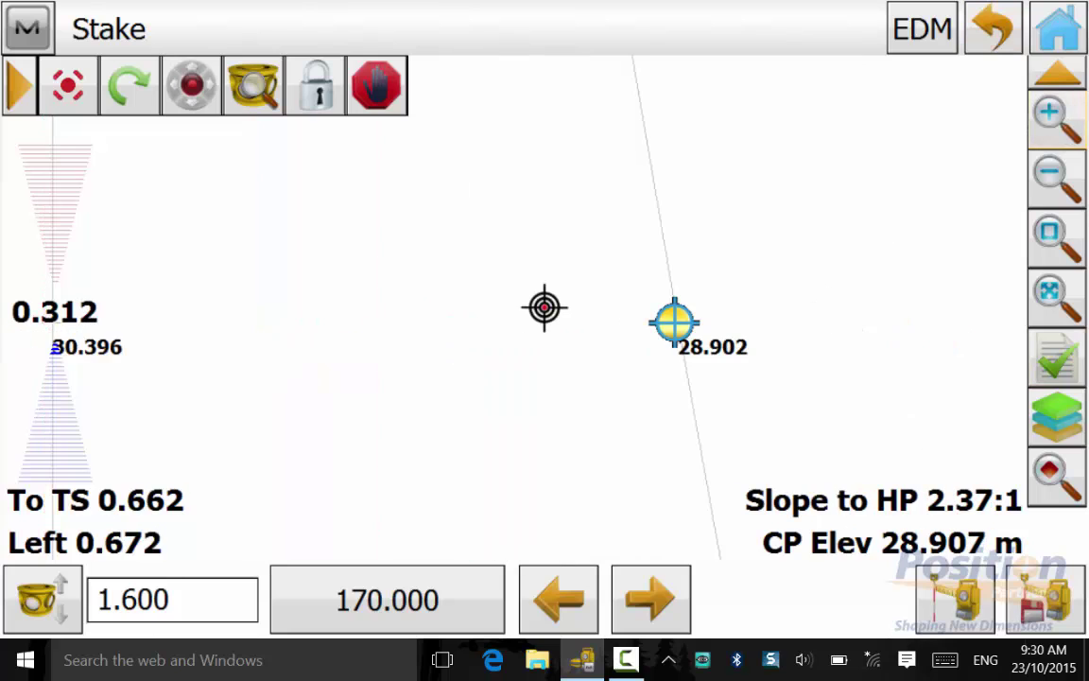
click(1057, 120)
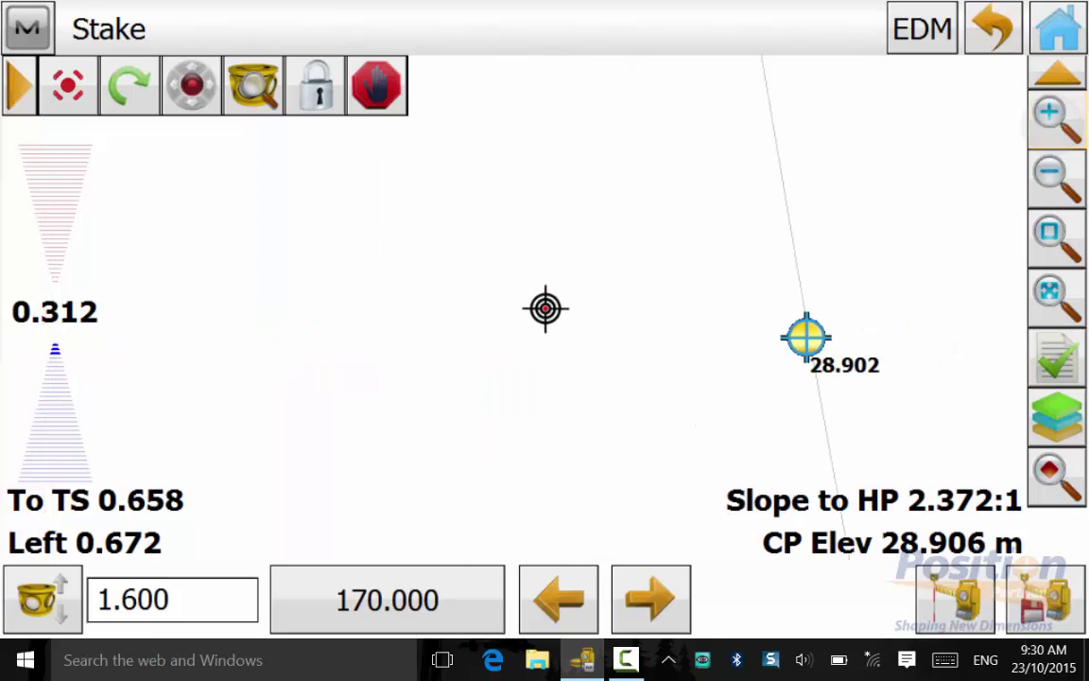
click(1057, 120)
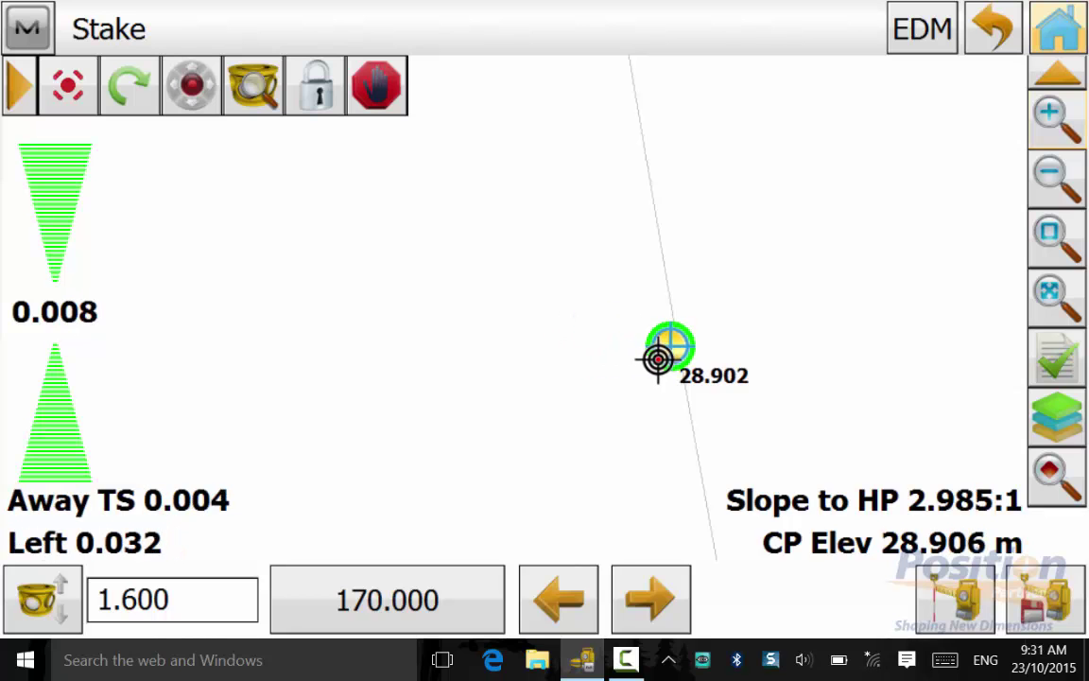
click(27, 28)
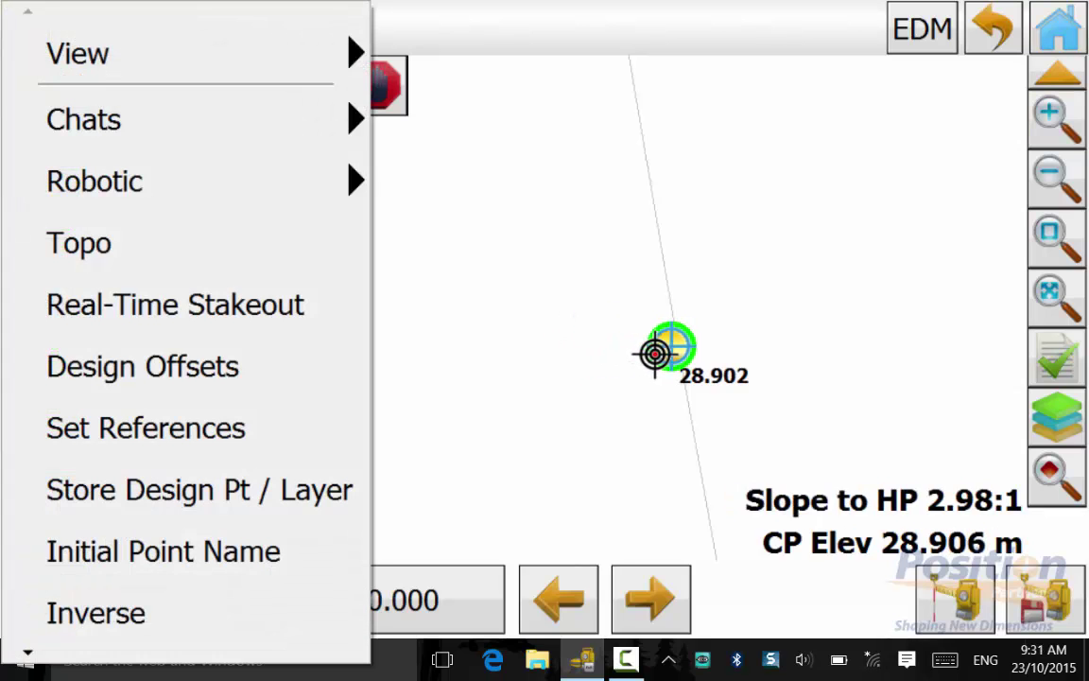
click(145, 427)
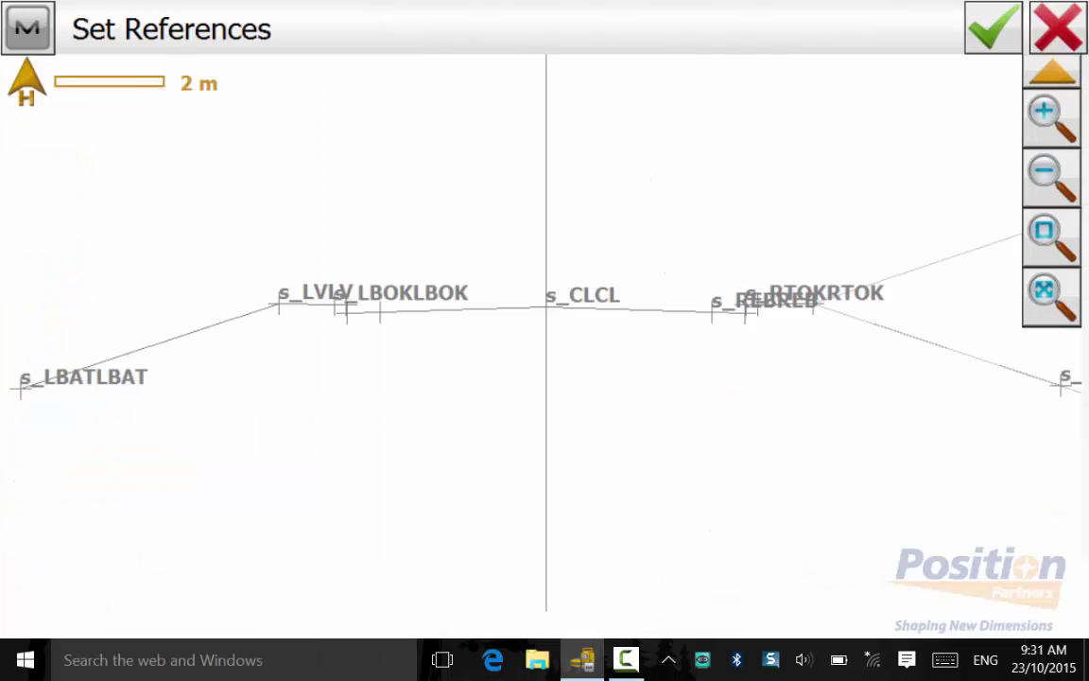
drag(927, 386, 560, 434)
mouse_move(643, 378)
mouse_down()
mouse_move(529, 412)
mouse_move(632, 284)
mouse_up()
click(688, 326)
click(993, 28)
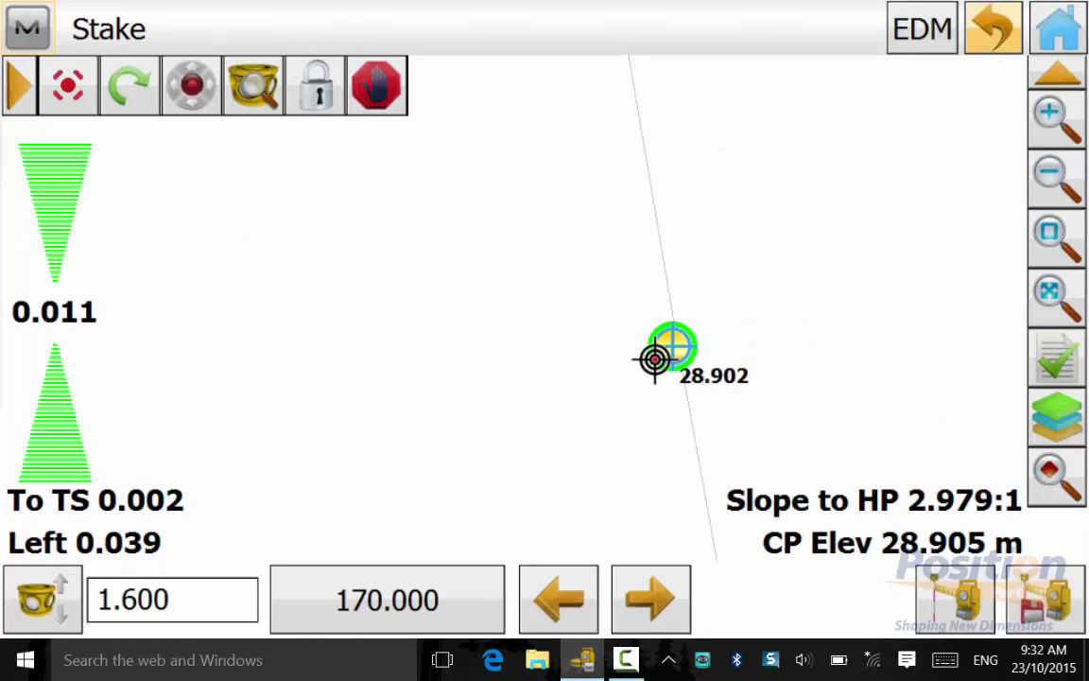
Step: Replace the CP Elev readout with the offset to s_RBATRBAT, and measure and store the catch point at chainage 170
click(891, 542)
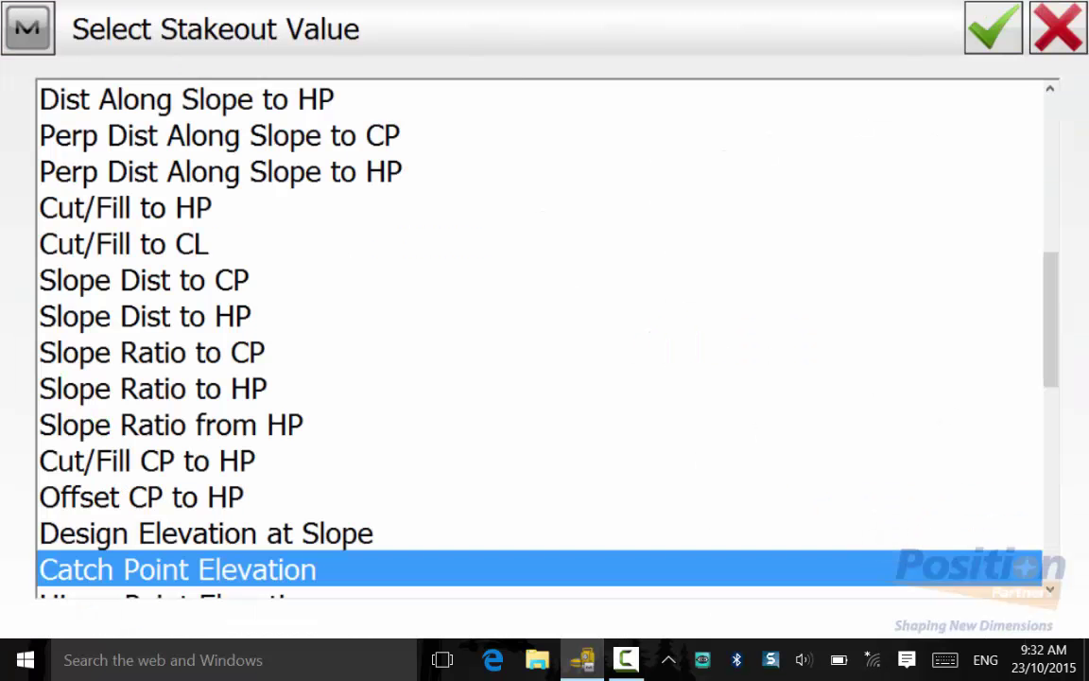
scroll(539, 338, down, 7)
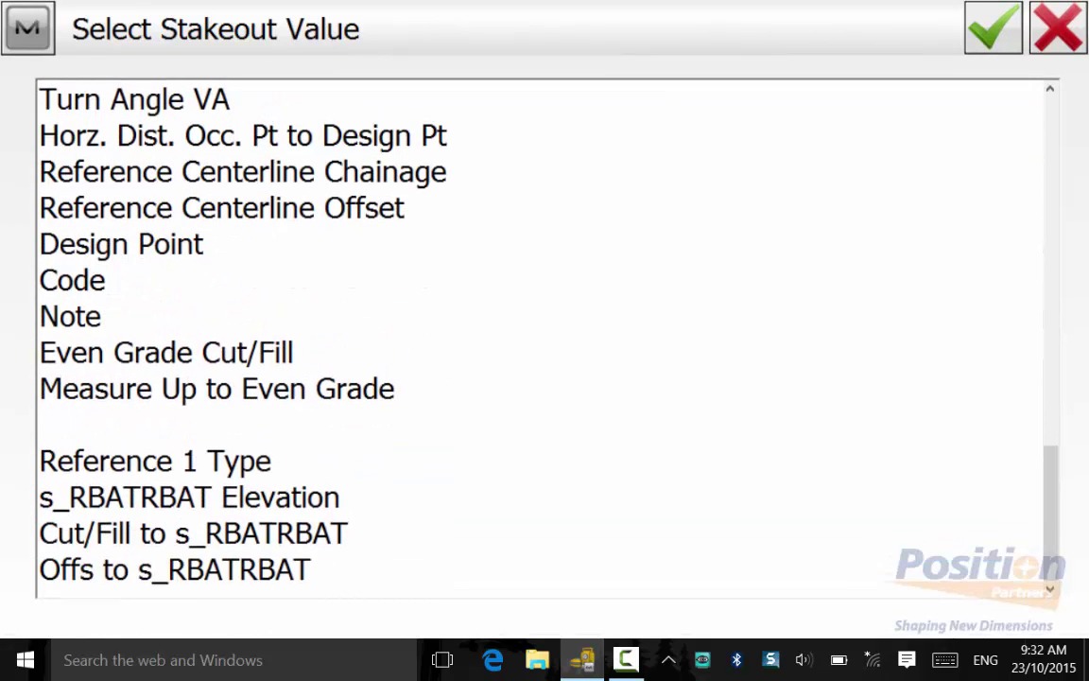
click(189, 496)
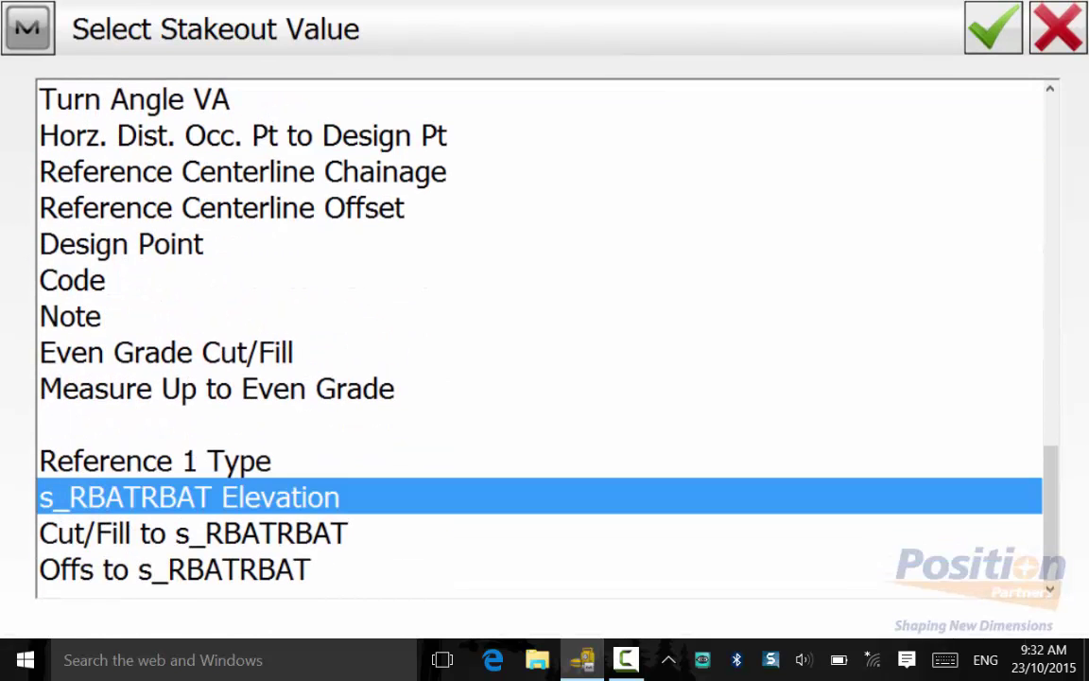
click(175, 569)
click(993, 28)
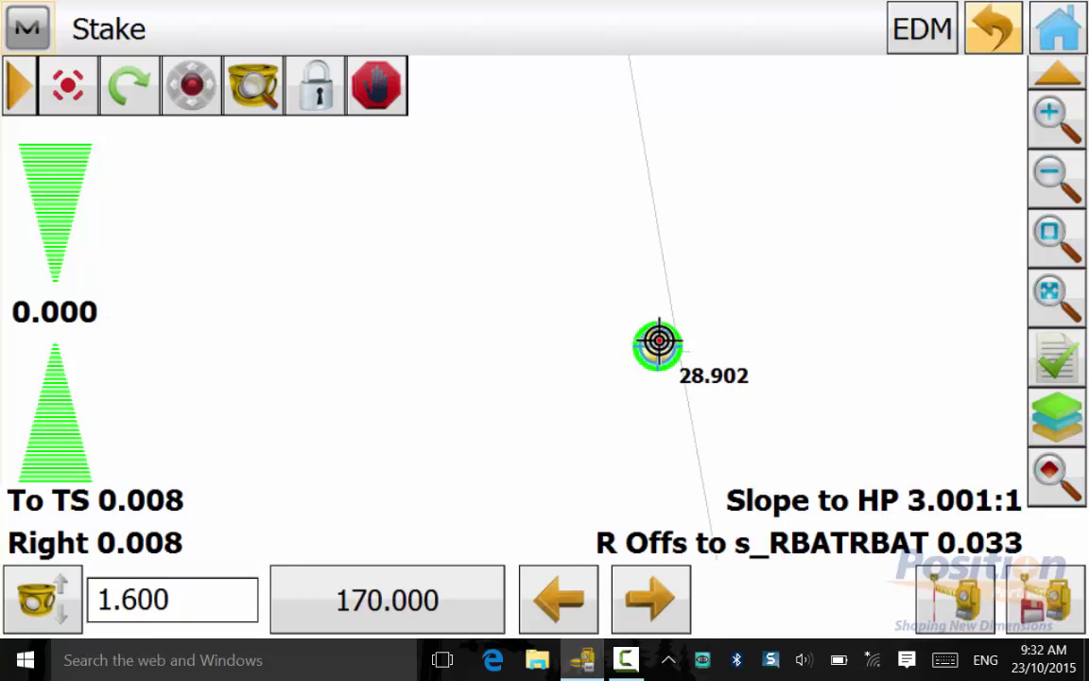
click(1046, 600)
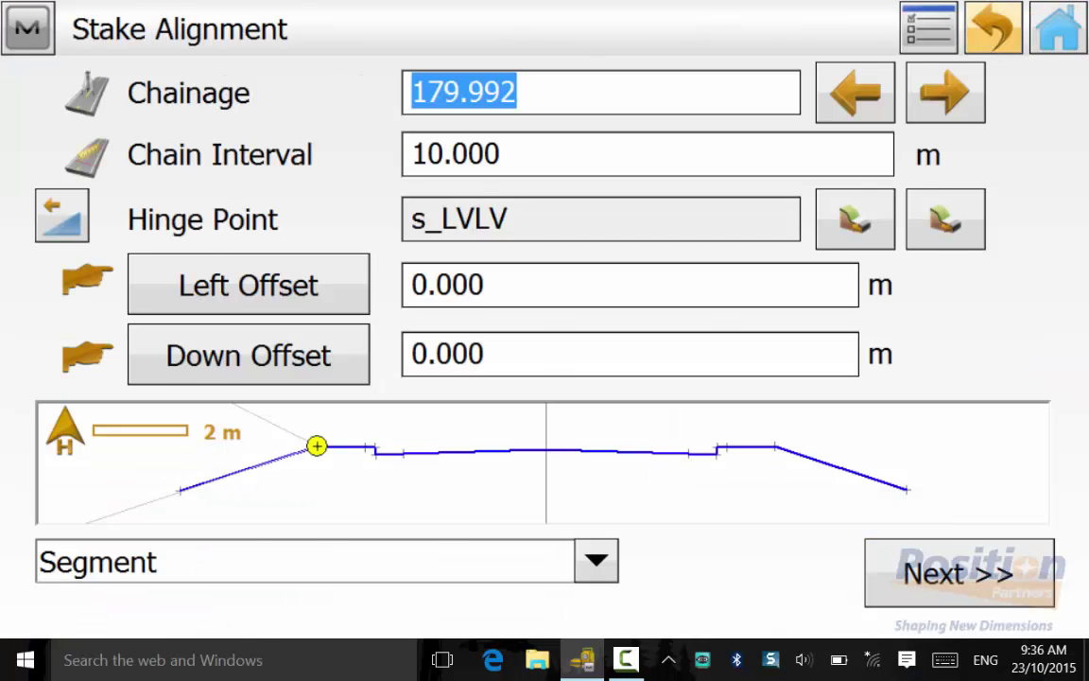
Step: Set the chainage to stake to 170 with s_LVLV as the hinge point
click(662, 93)
click(128, 269)
click(632, 269)
click(880, 270)
click(993, 27)
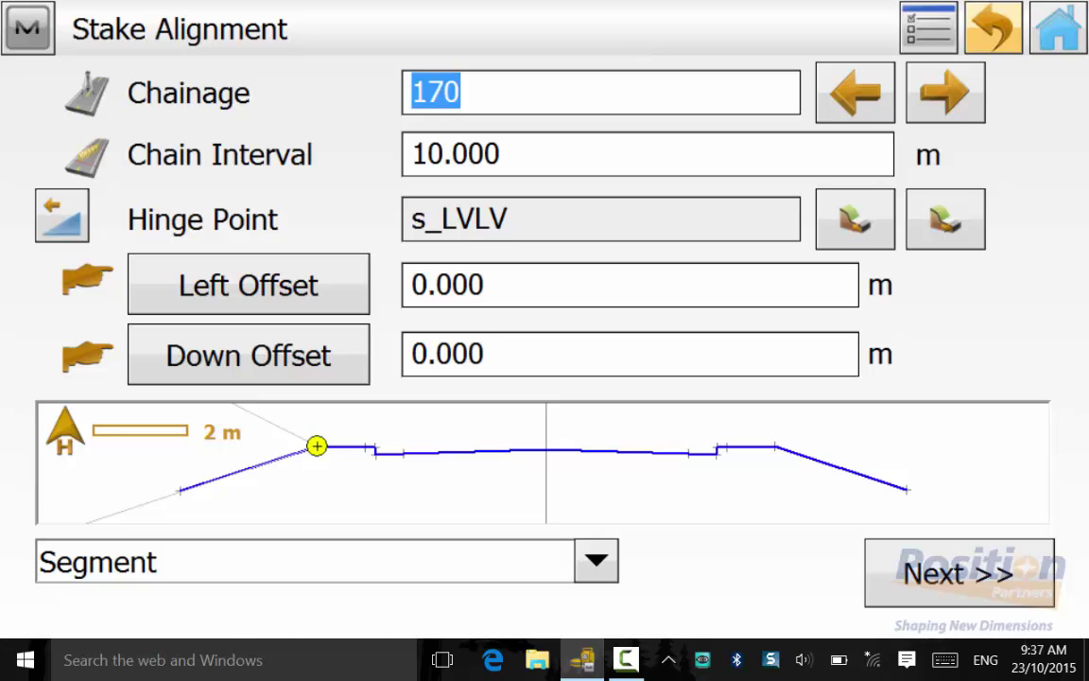
Step: Set the left offset from hinge point s_LVLV to 0.5 m and continue to the slope settings
click(546, 284)
click(914, 512)
click(463, 270)
click(993, 29)
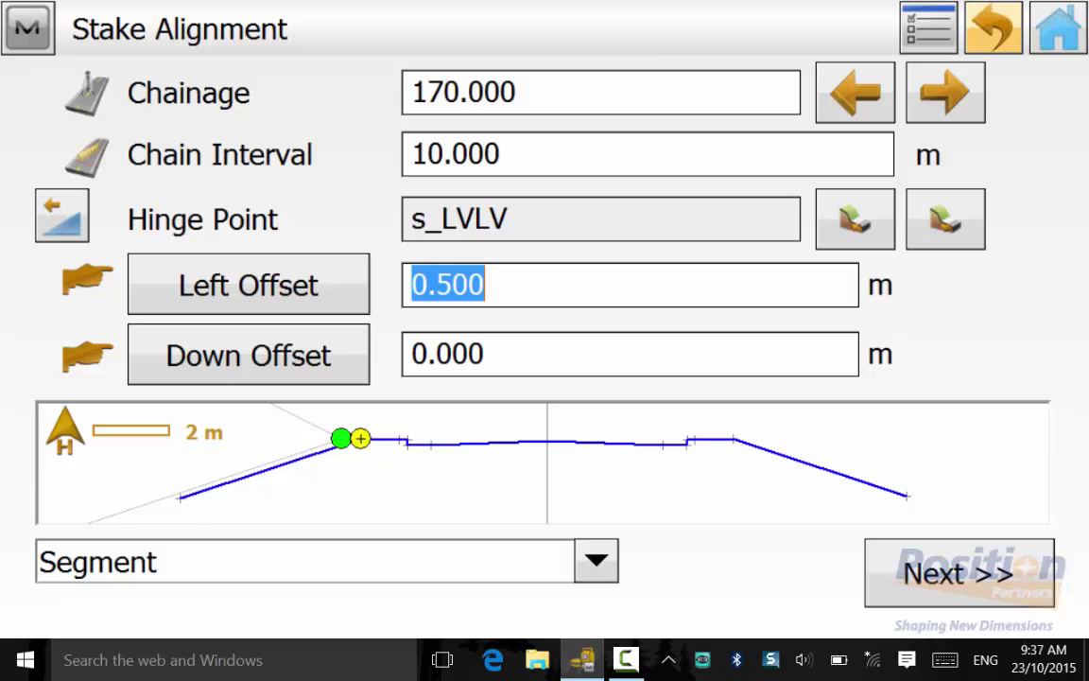
click(959, 573)
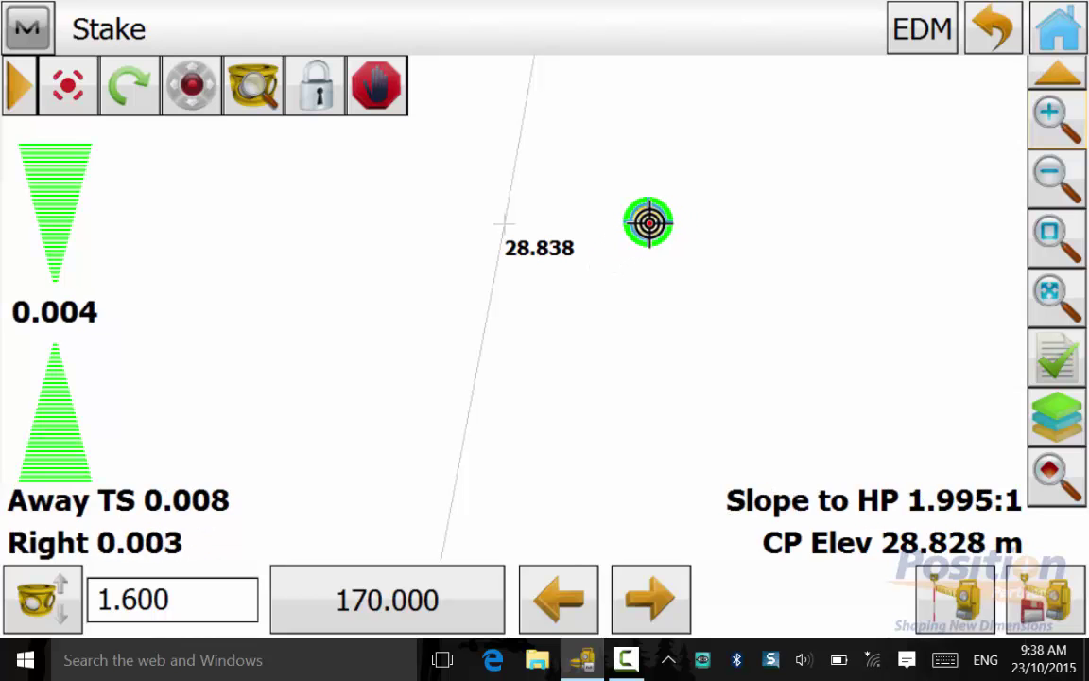
Step: Record a topo side shot with code GRVL from the stakeout, and store the staked catch point at chainage 170
click(27, 27)
click(79, 244)
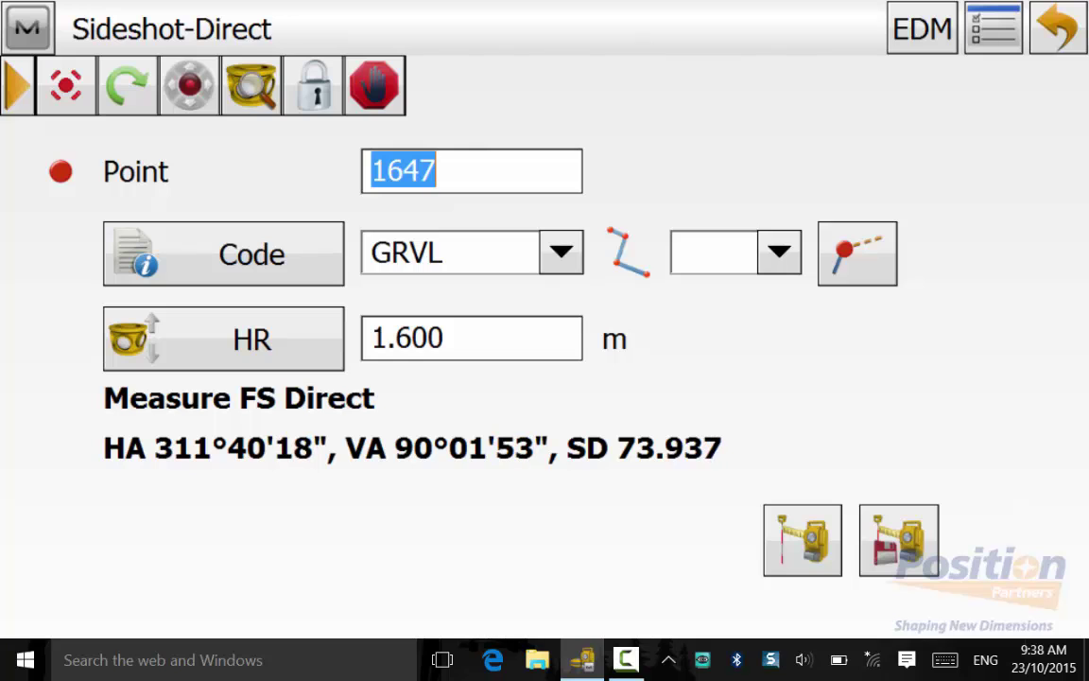
click(898, 540)
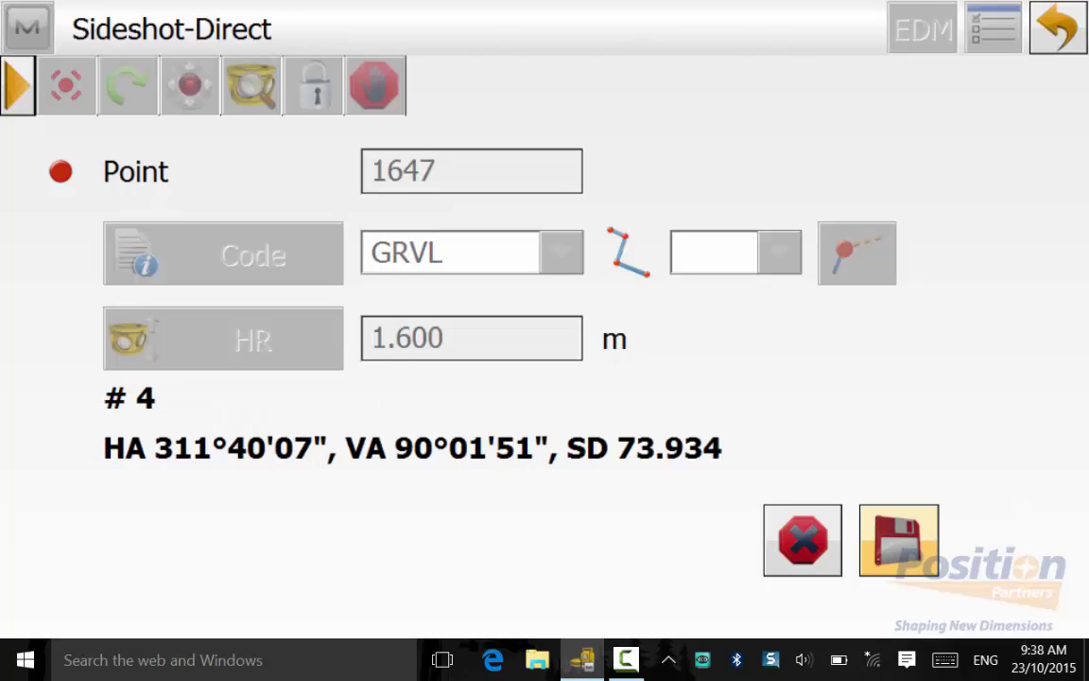
click(1057, 29)
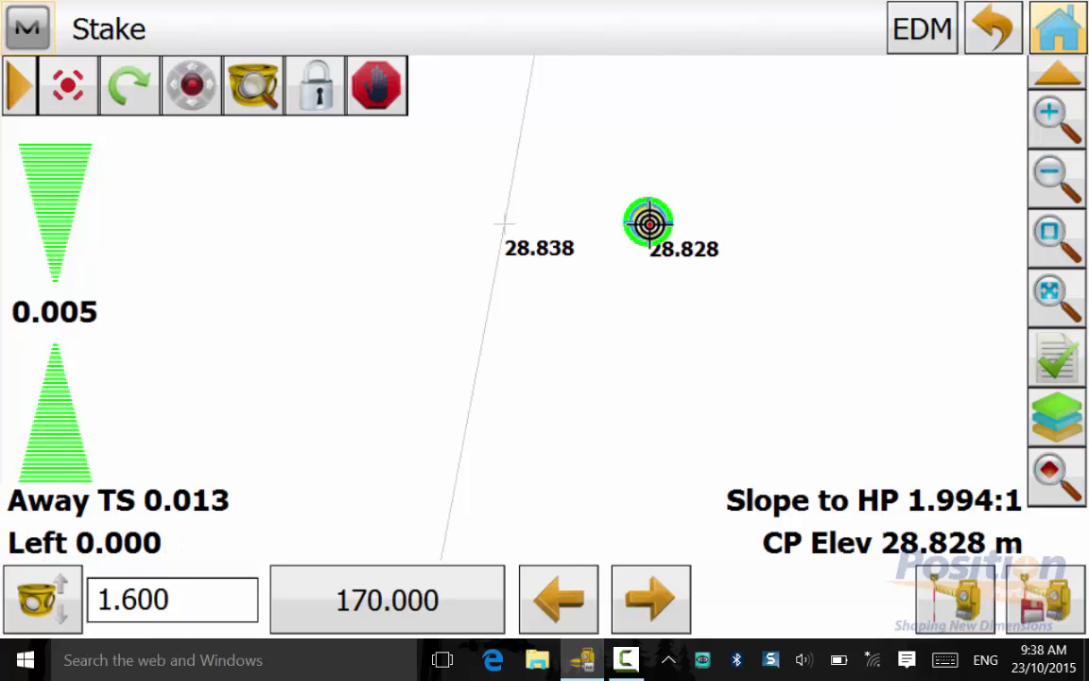
key(Return)
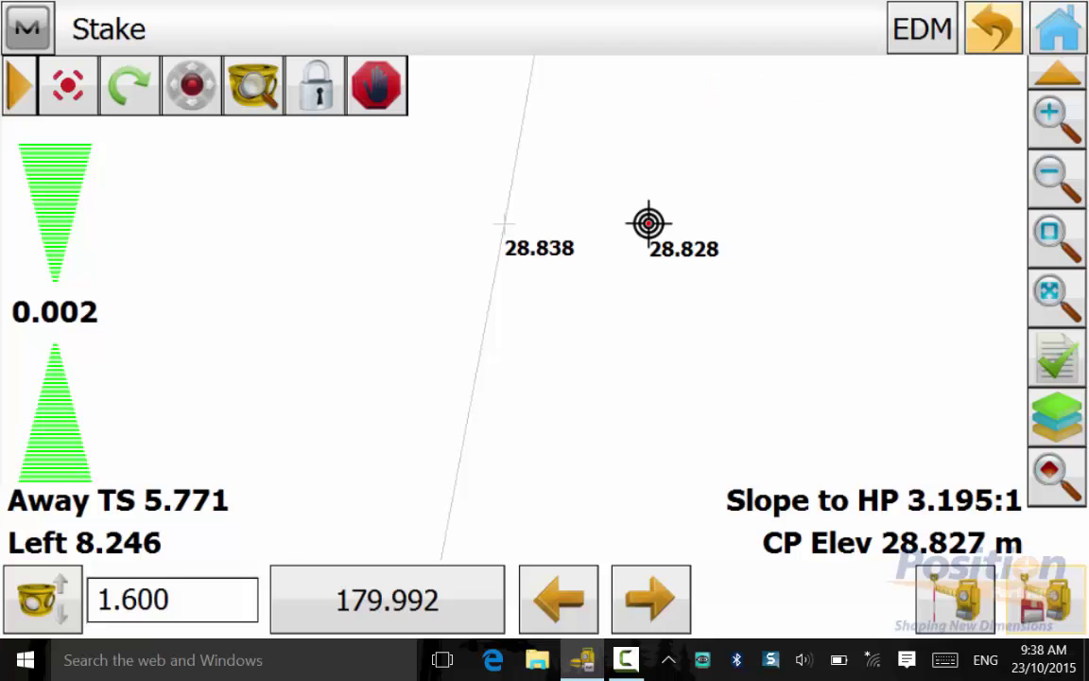
Step: Enable the Road Offset in the design offsets and set it to -0.25 m
click(1057, 179)
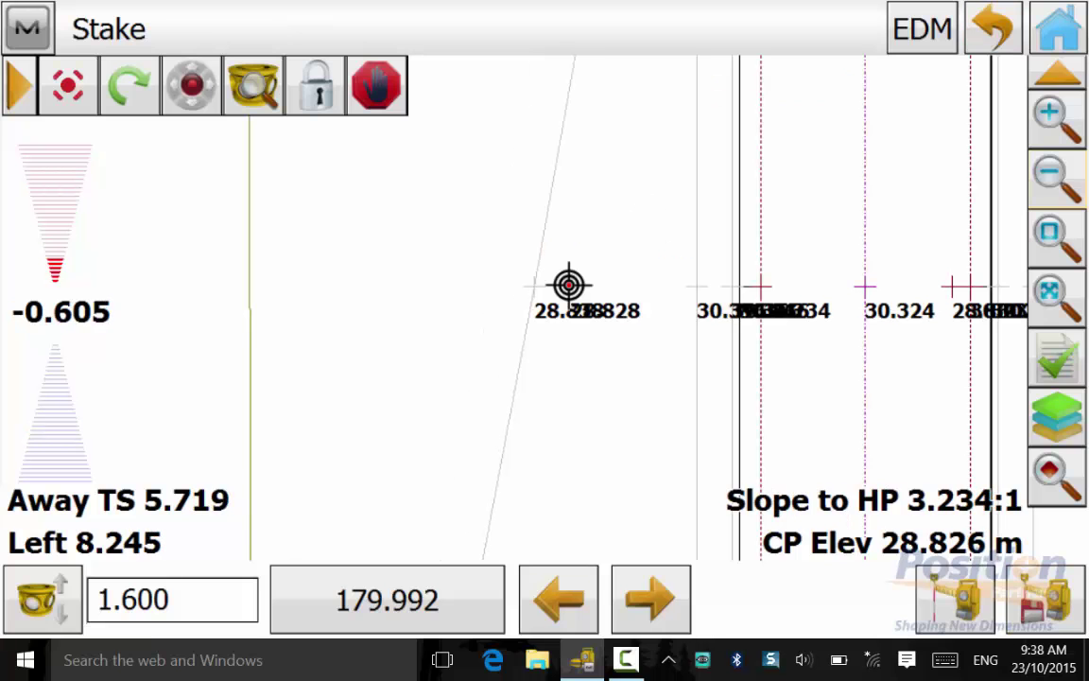
click(28, 28)
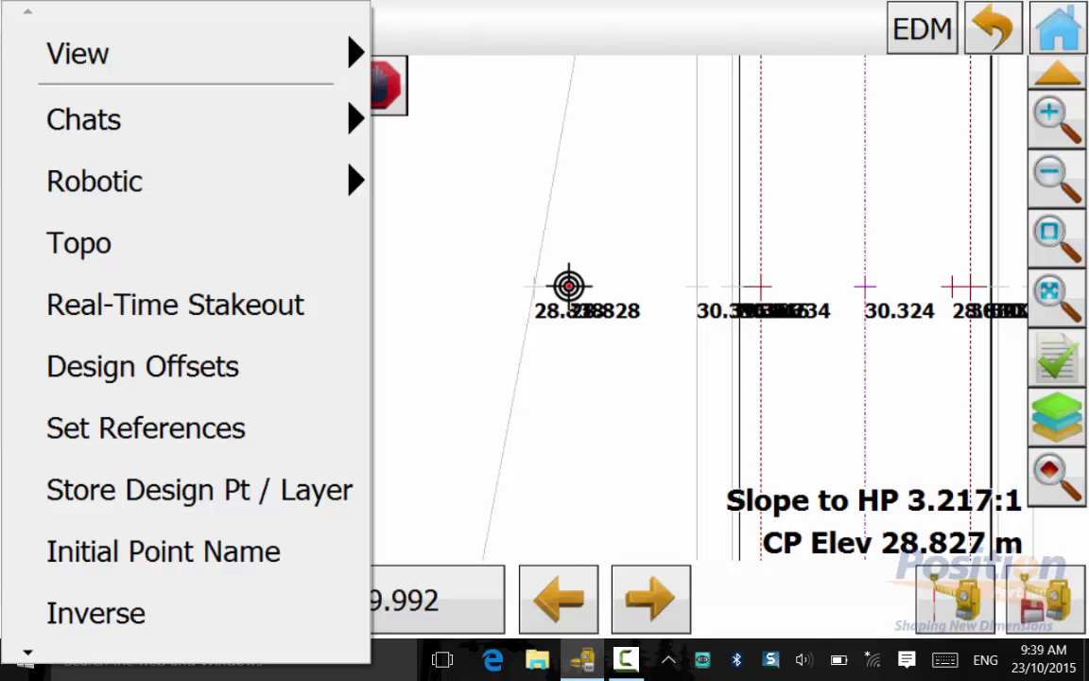
click(141, 366)
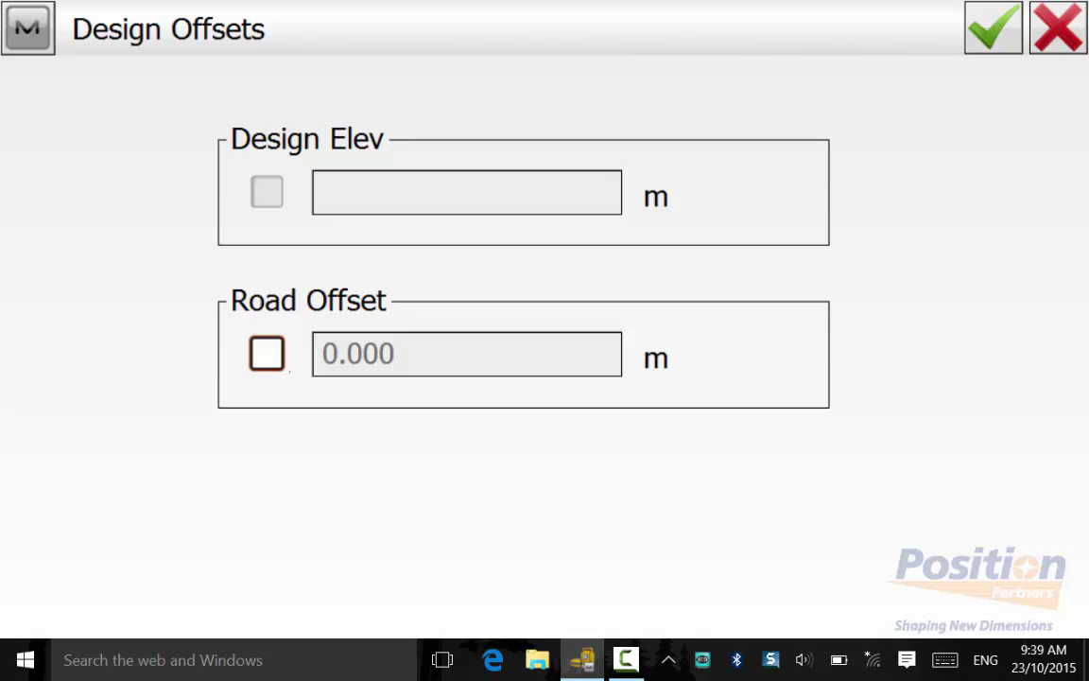
click(266, 352)
click(467, 353)
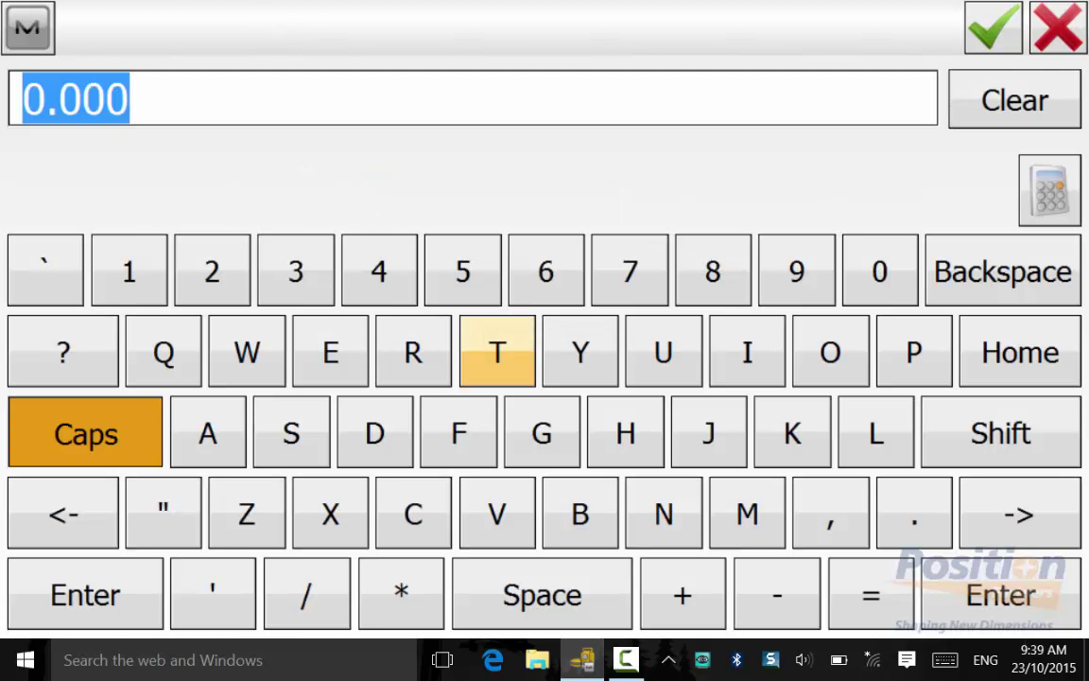
click(776, 593)
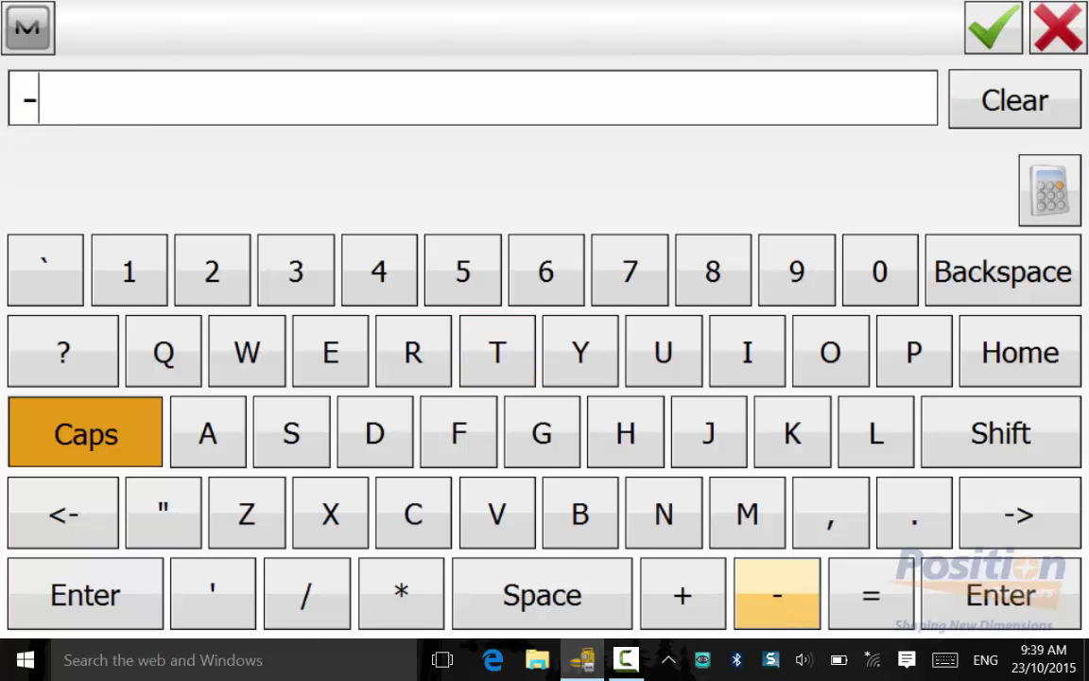
click(880, 271)
click(915, 513)
click(212, 271)
click(462, 272)
click(993, 27)
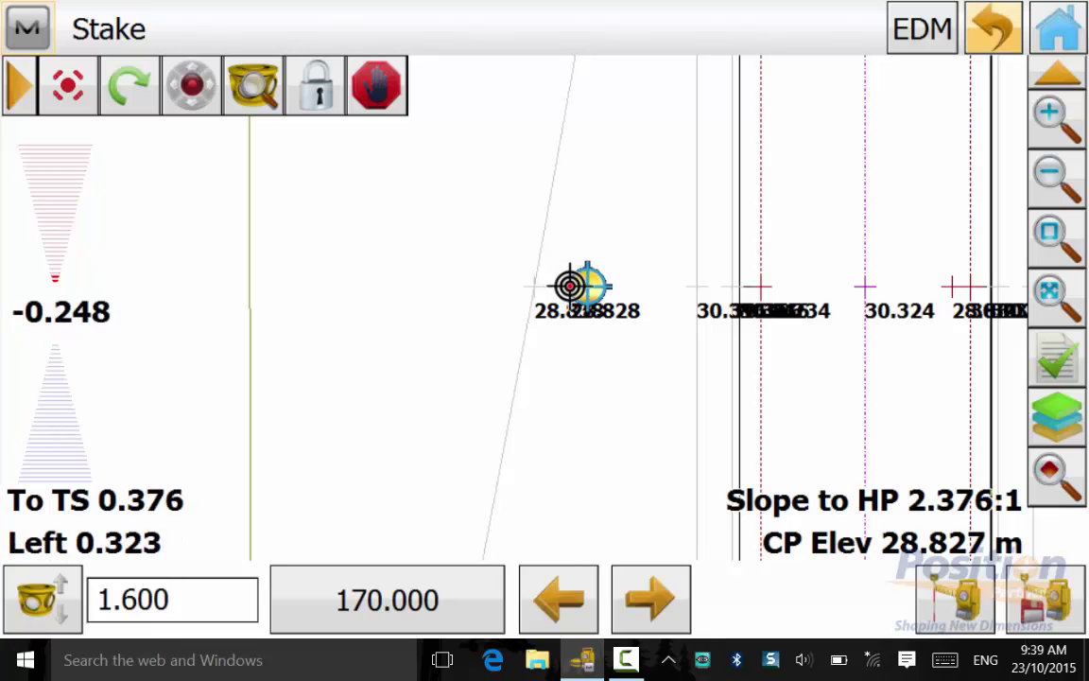
Step: Review the Data and Mark details of the staked point at chainage 170, and store it
click(1056, 115)
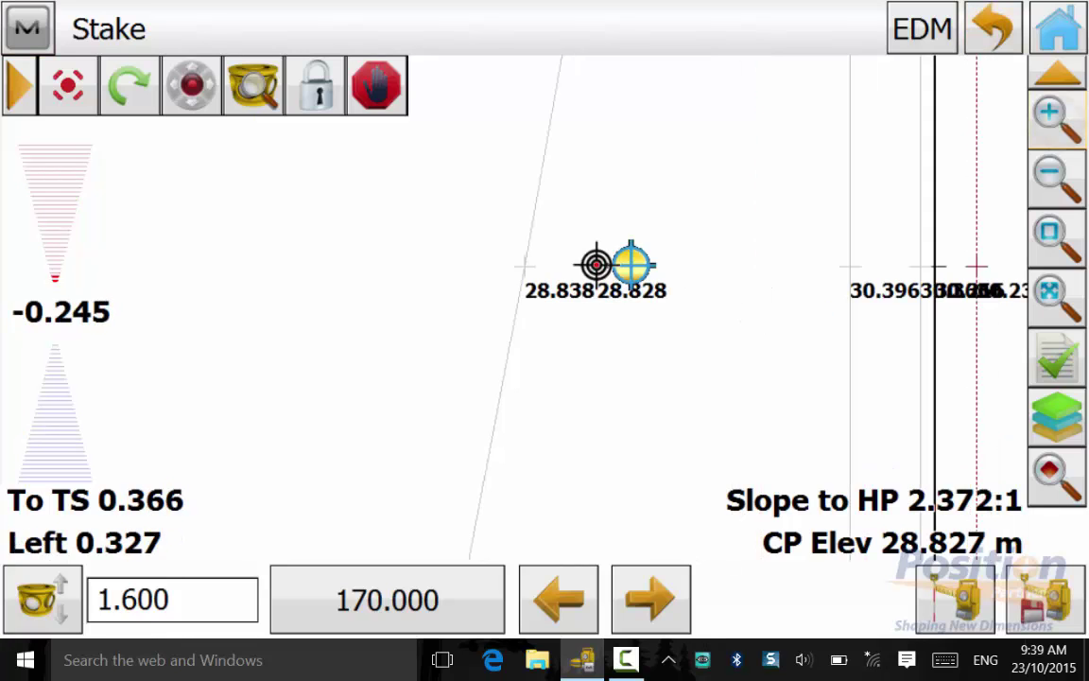
click(1056, 116)
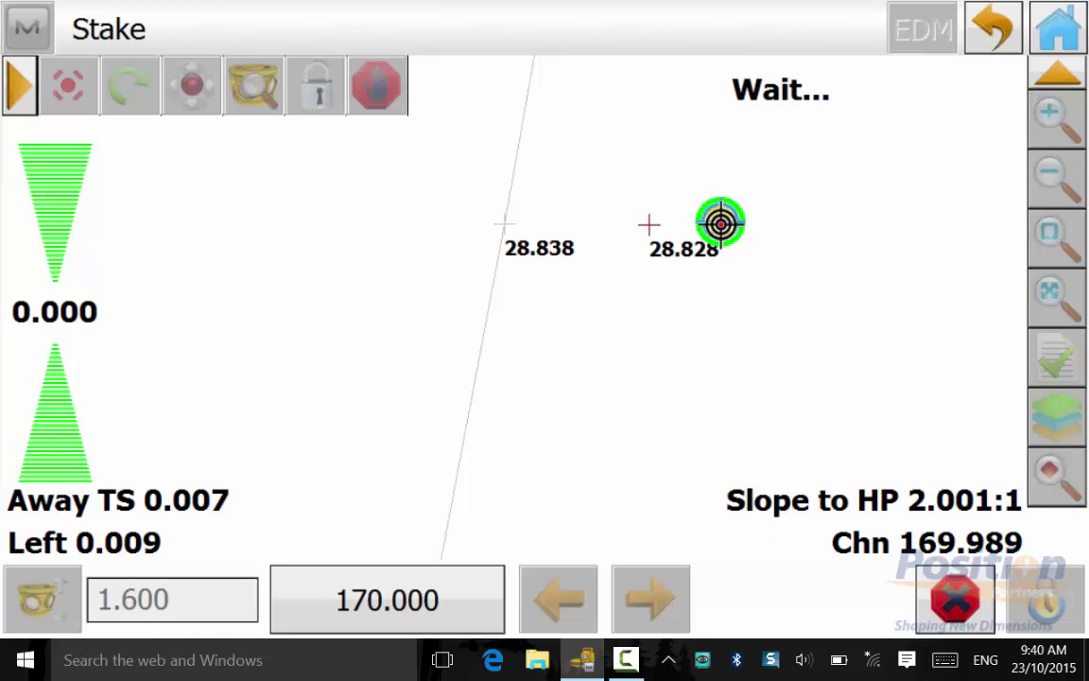
scroll(529, 321, down, 12)
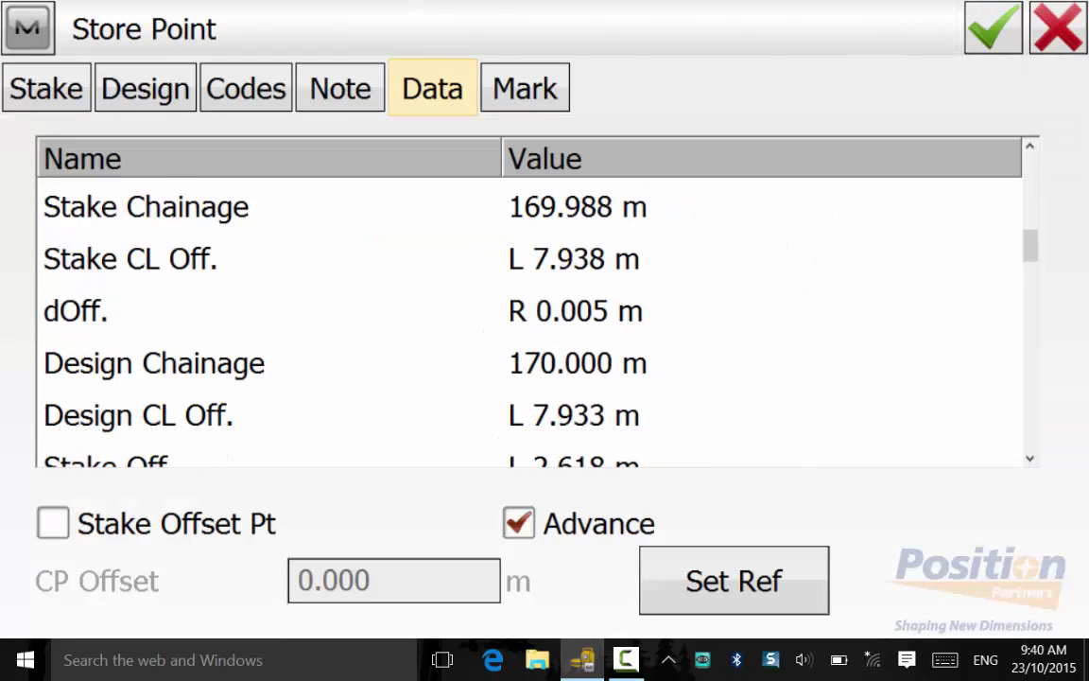
scroll(529, 302, down, 3)
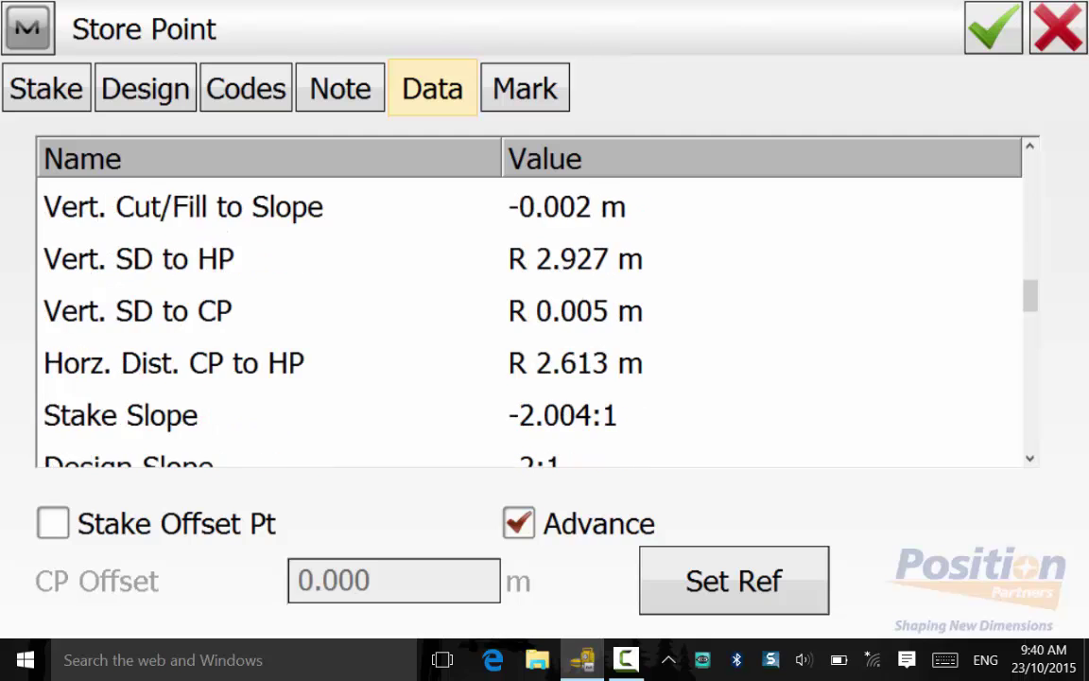
scroll(529, 302, down, 1)
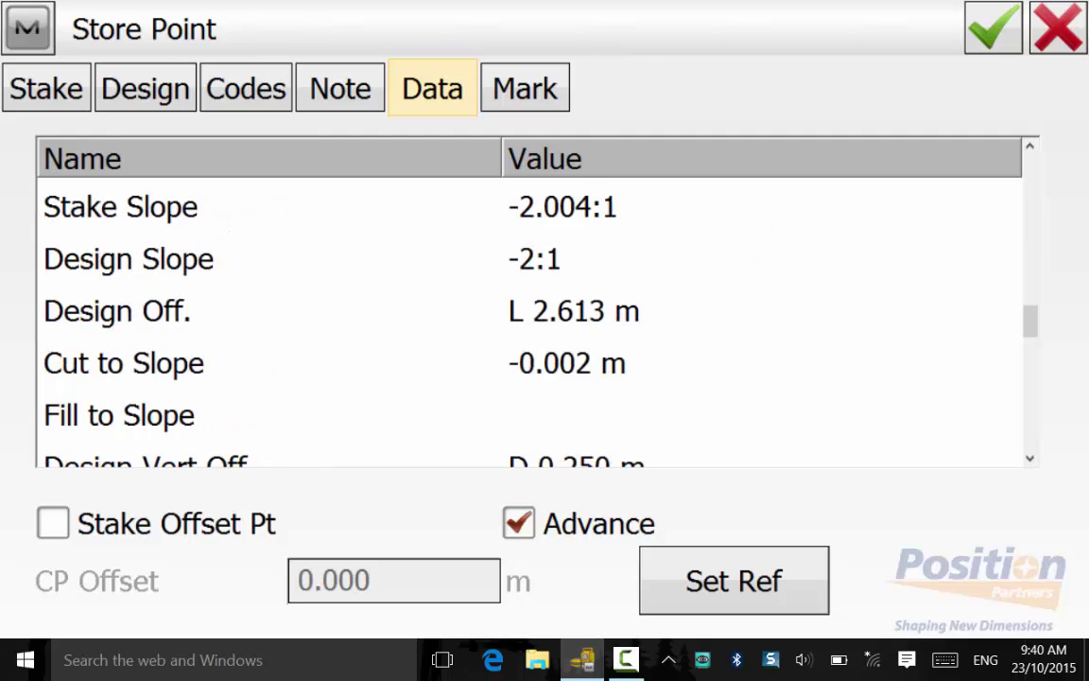
scroll(529, 302, down, 1)
scroll(530, 303, down, 2)
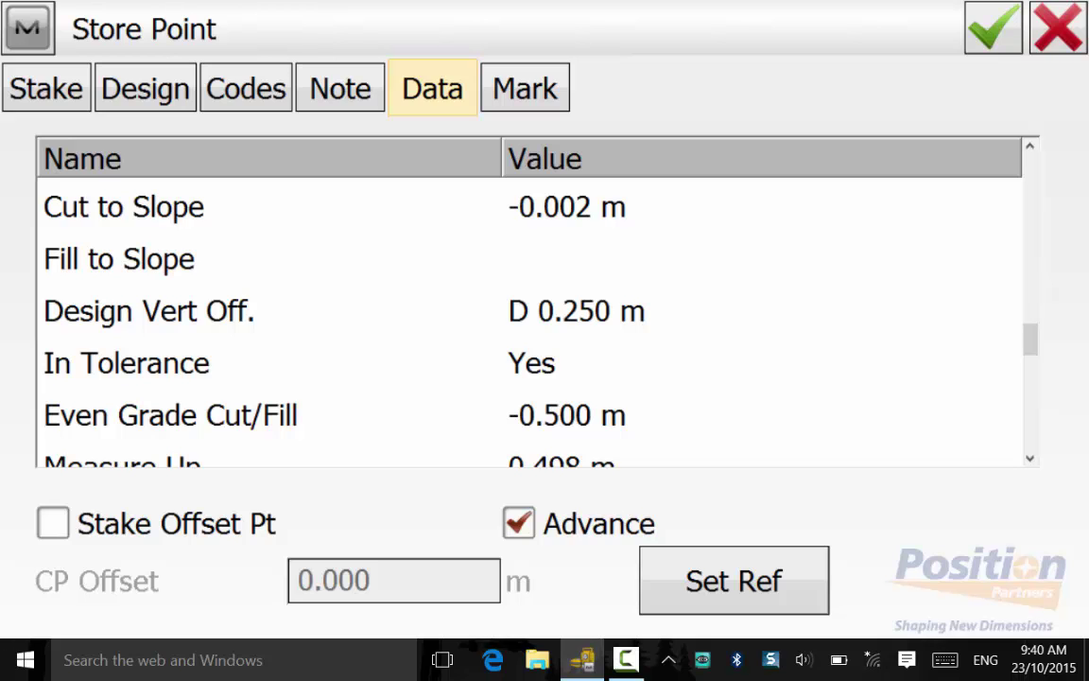
click(524, 88)
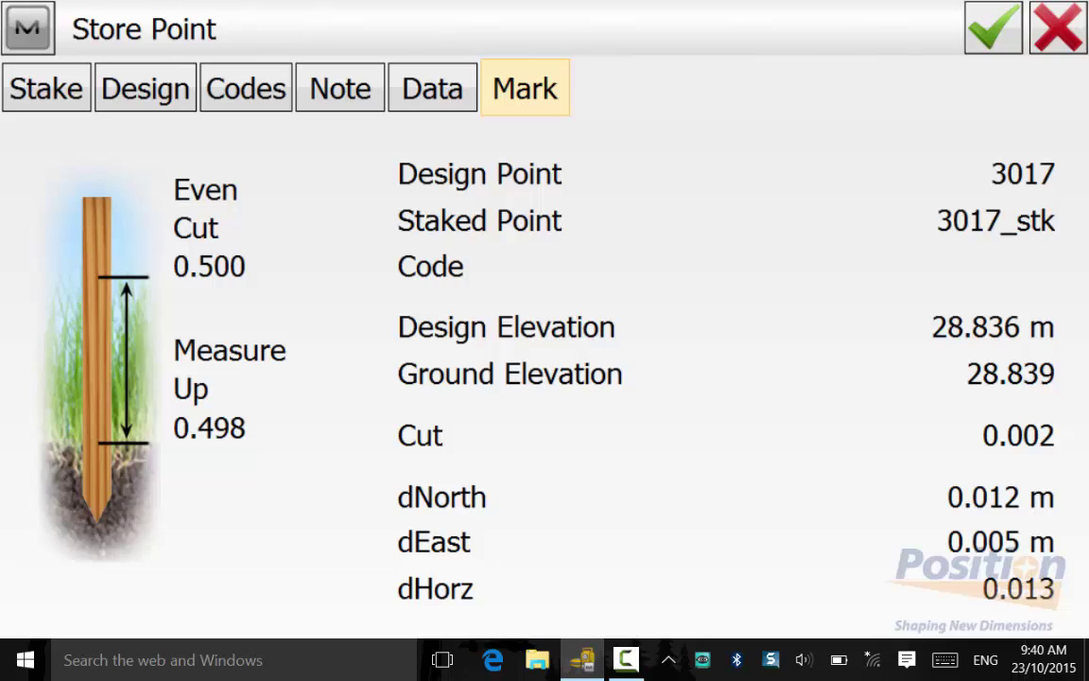
click(994, 28)
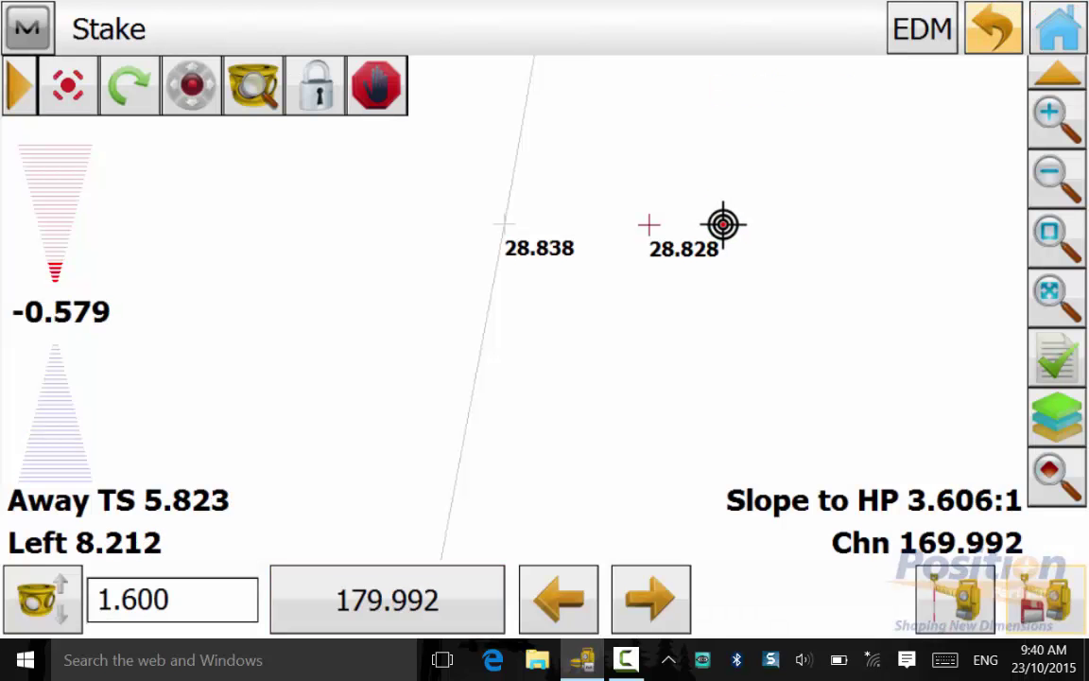
Step: Open the SLOPE stake report and examine the design and stake values of the recorded points across its columns
click(993, 28)
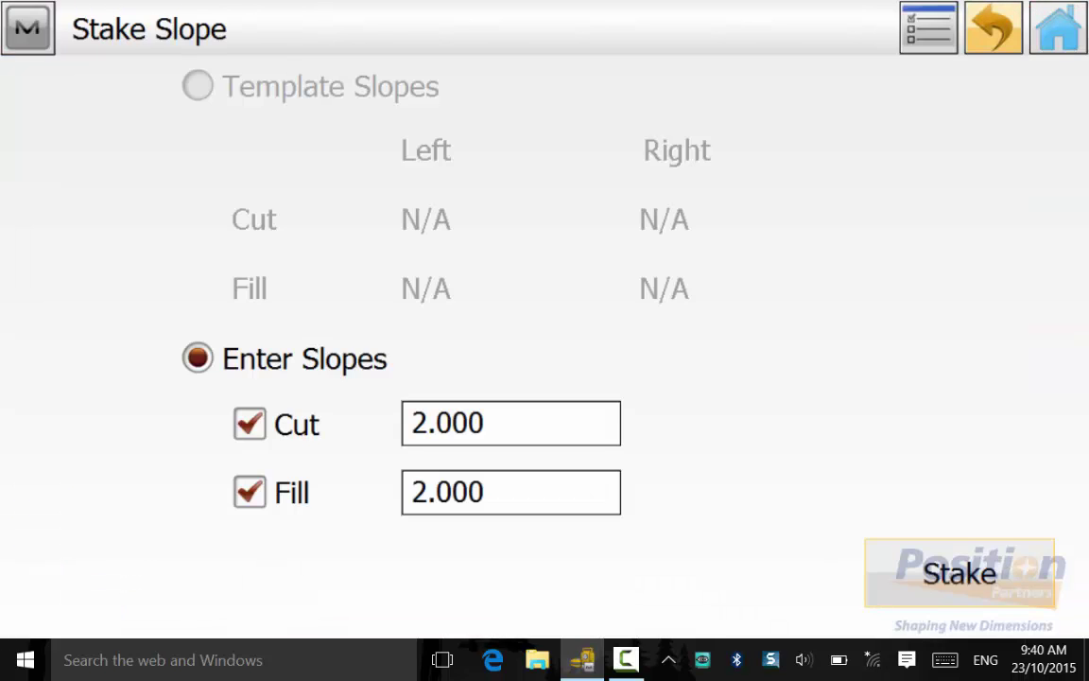
click(27, 27)
click(126, 276)
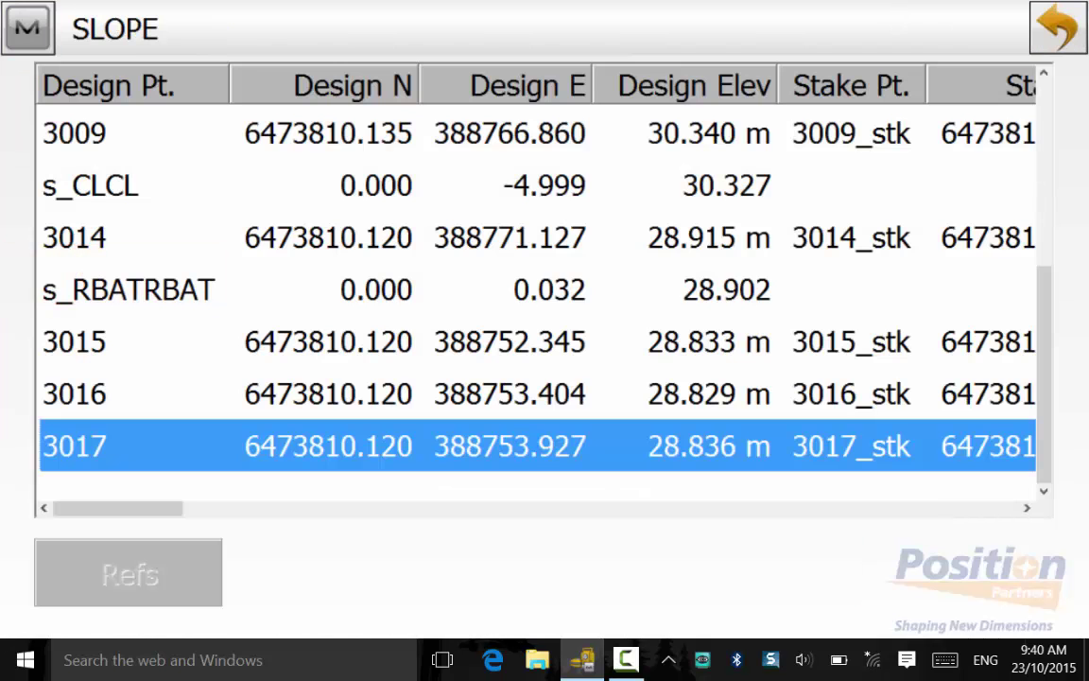
drag(119, 509, 501, 509)
scroll(539, 283, right, 10)
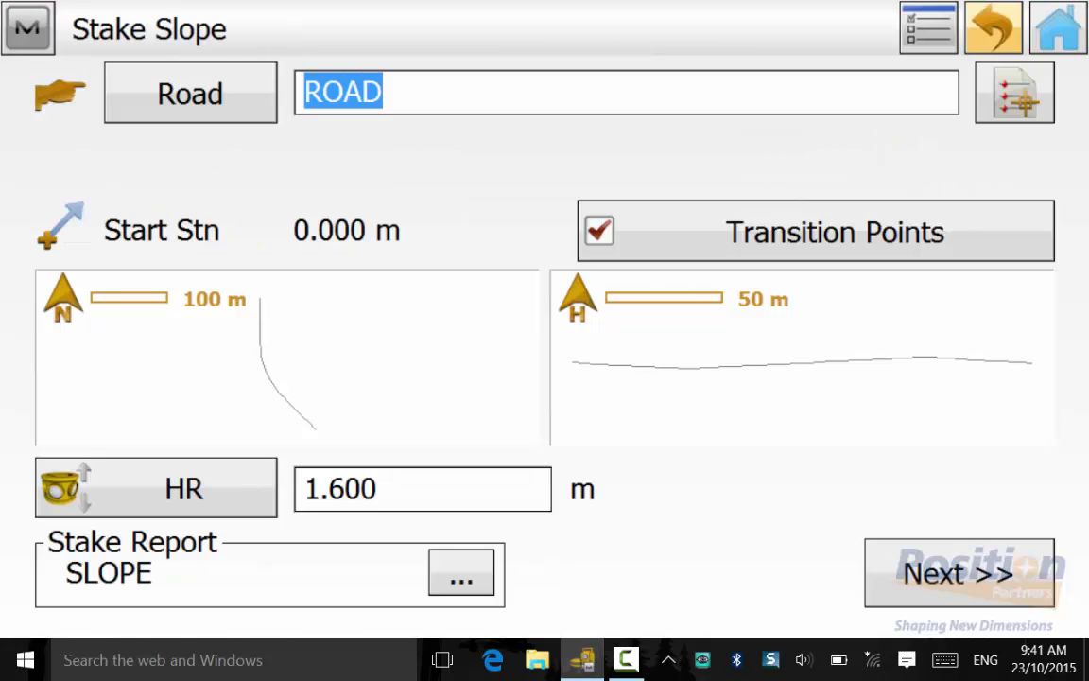
Step: Switch the slope stakeout reference from Road to Linework and choose the design line from the map
click(190, 94)
click(190, 94)
click(190, 94)
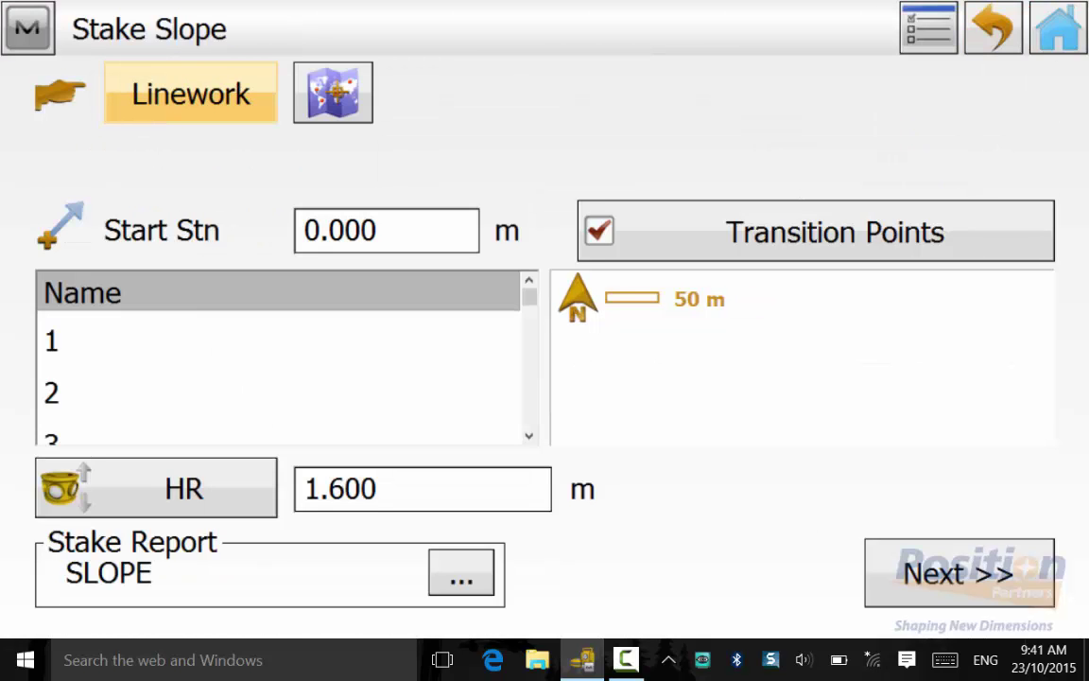
click(333, 93)
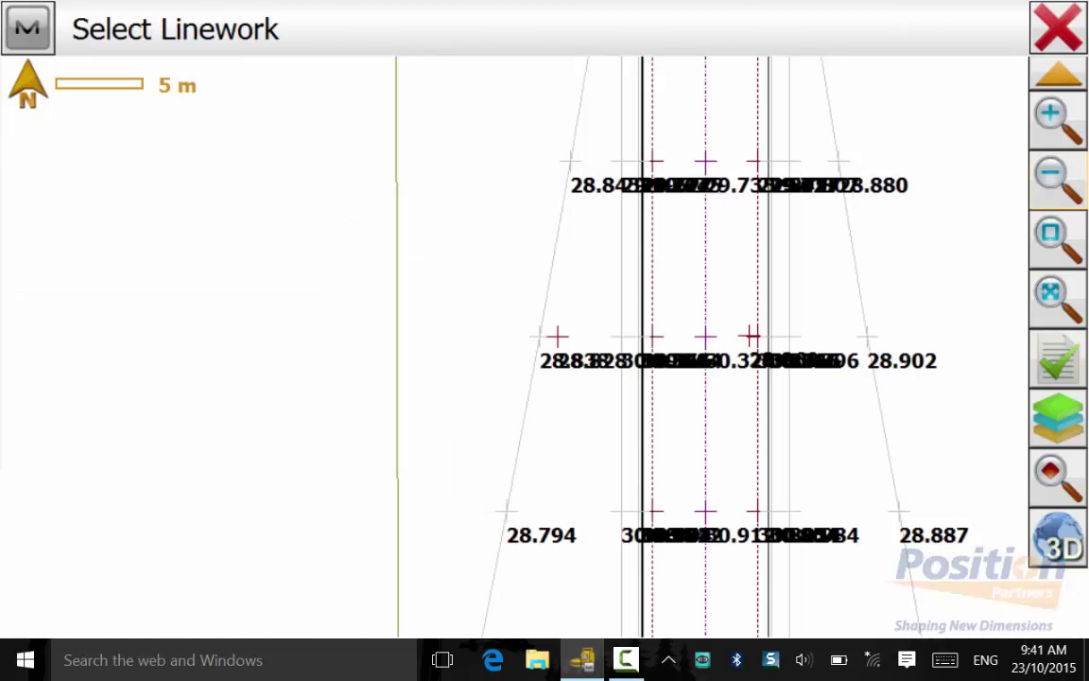
drag(662, 378, 507, 305)
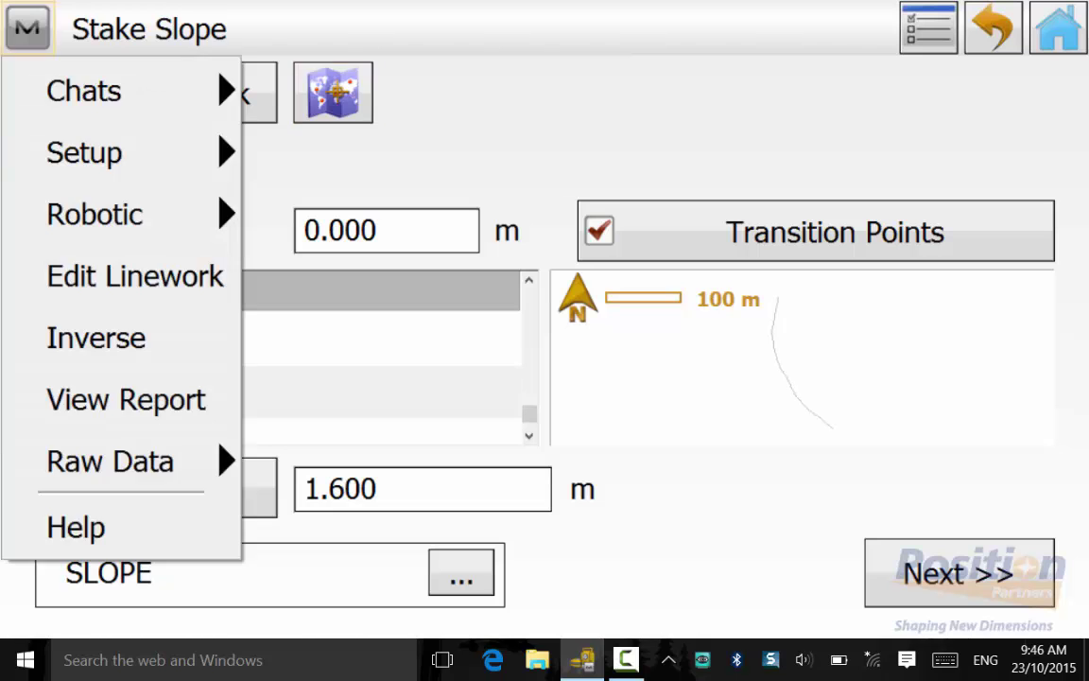
Step: Consult the help for the Stake Slope and Stake Alignment pages
click(76, 527)
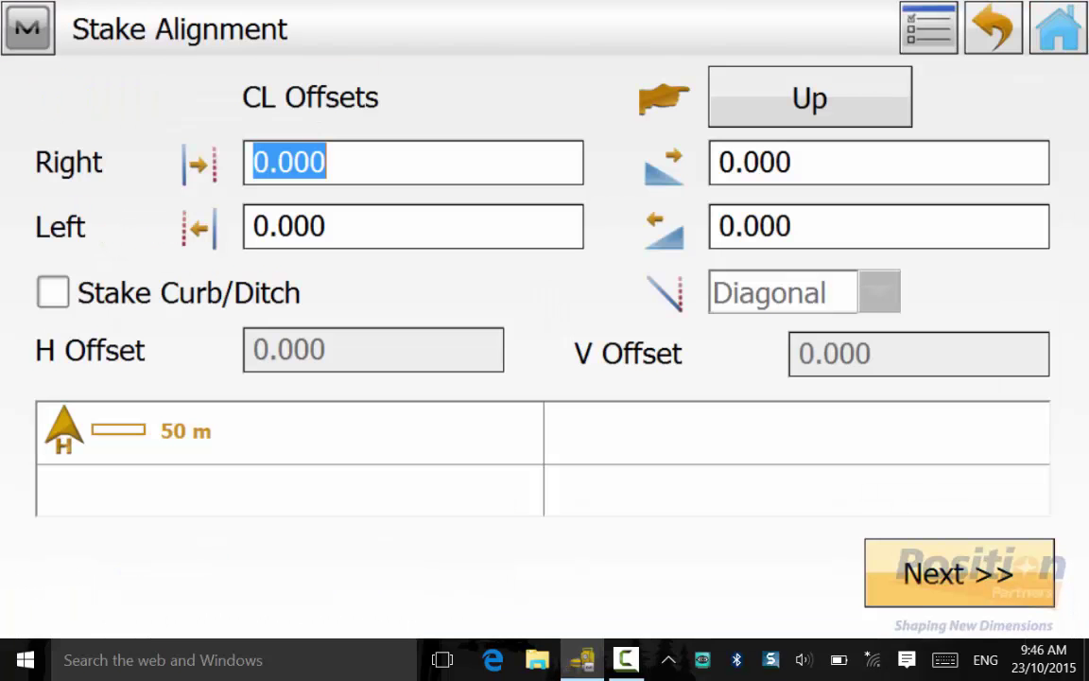
click(28, 27)
click(73, 400)
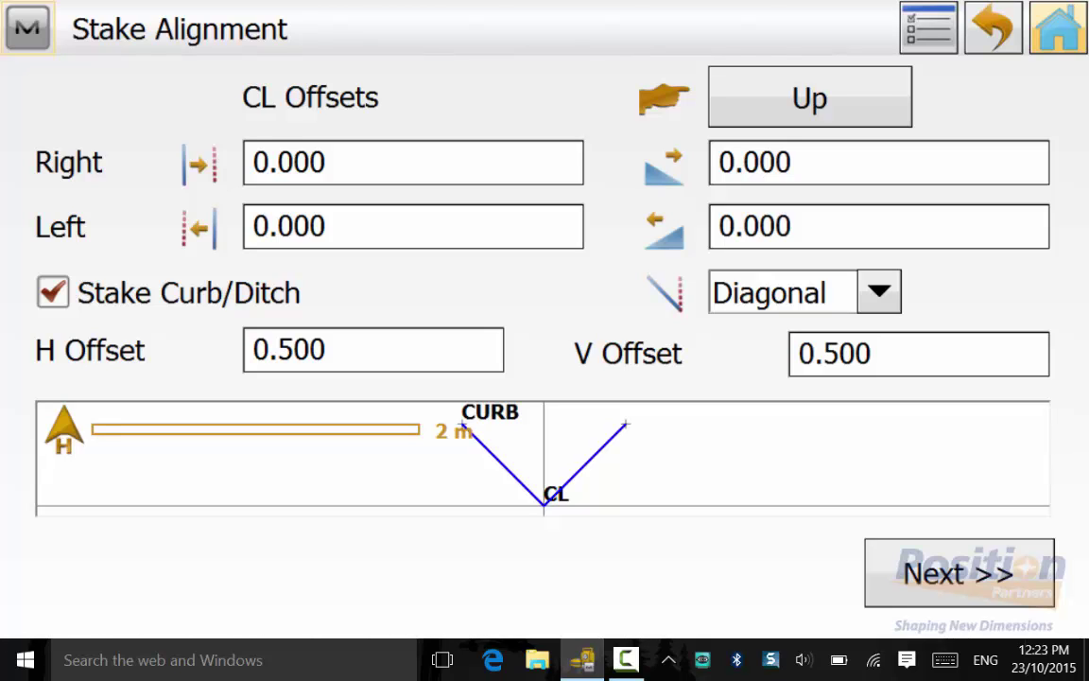
Step: Set the right centreline offset to 1.000 m
click(413, 162)
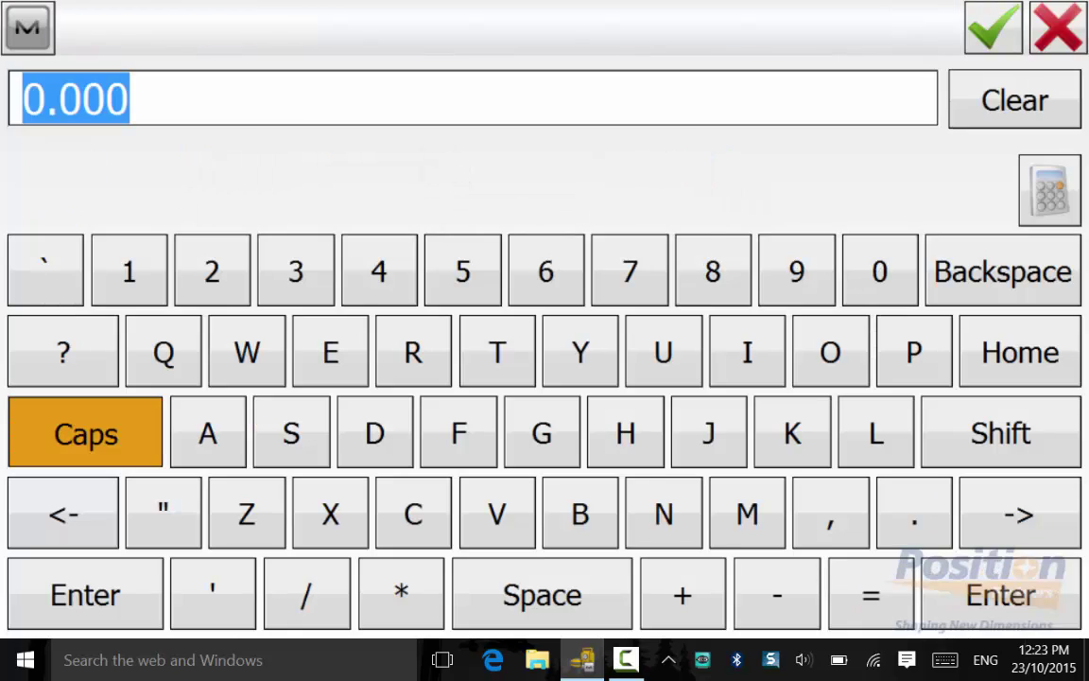
click(129, 271)
click(993, 28)
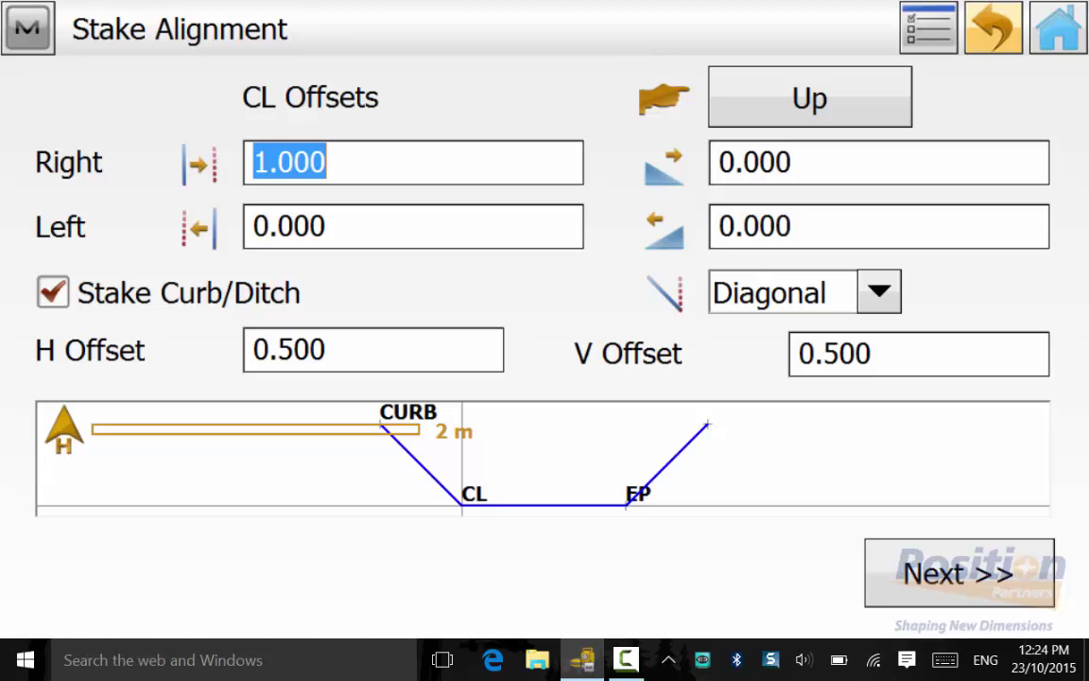
Step: Try the Hz/Vert and Vert/Hz curb/ditch shapes in the cross-section preview
click(879, 292)
click(756, 331)
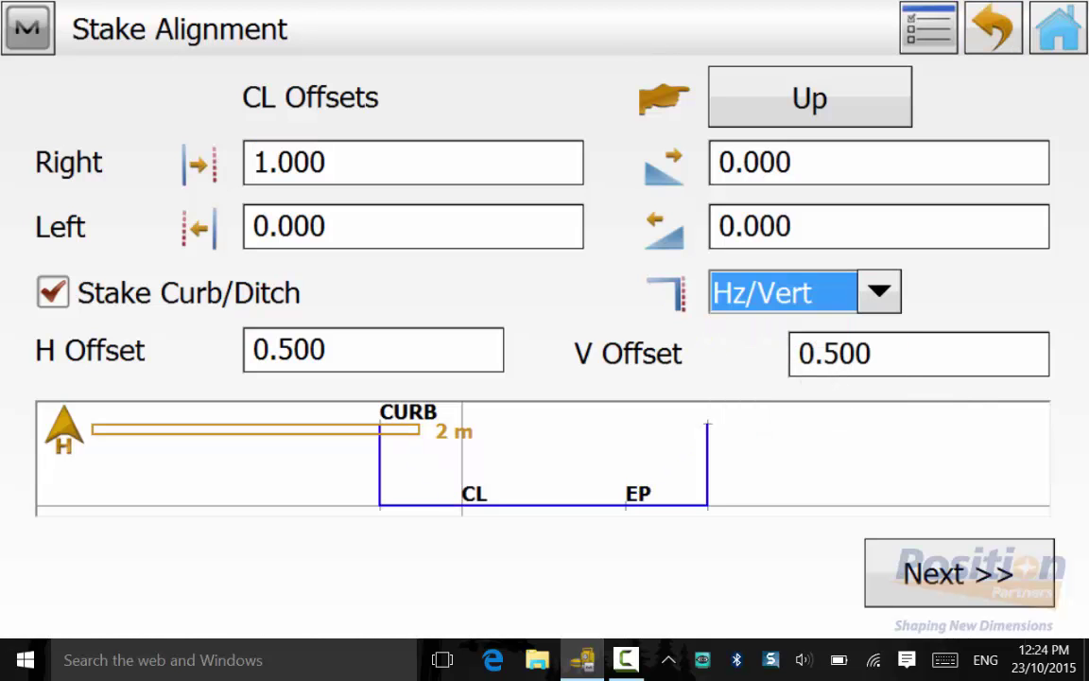
click(879, 292)
click(766, 405)
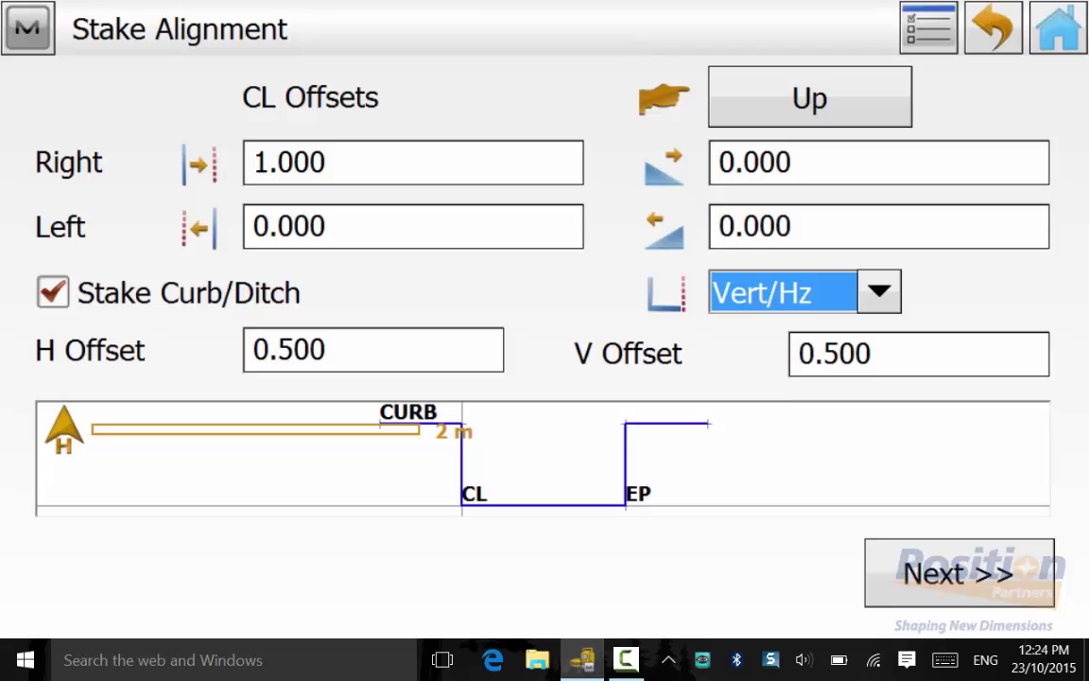
click(879, 292)
click(768, 334)
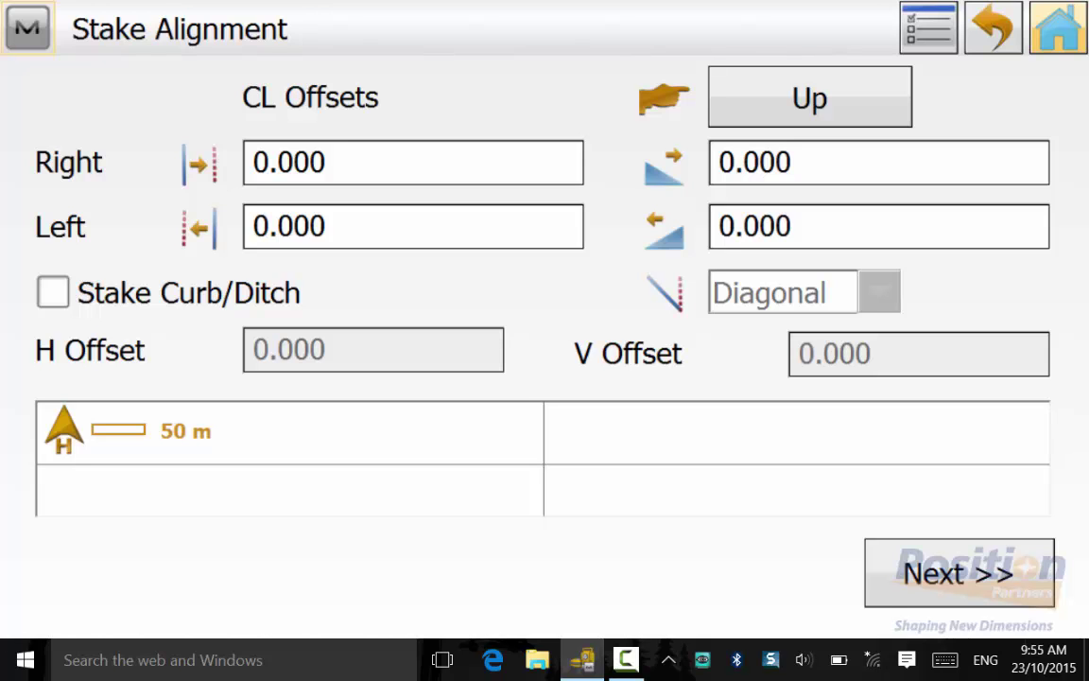
Step: Leave the centreline offsets at zero, and set the stakeout chainage to 170 and the chain interval to 10 m with the Segment option
click(960, 573)
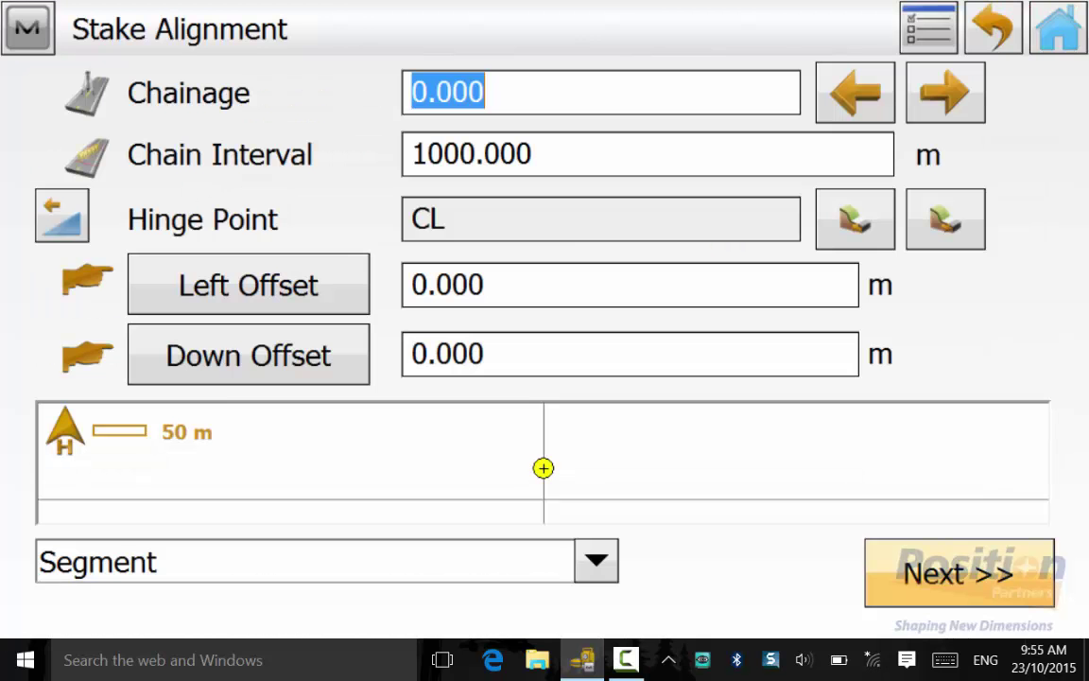
click(597, 92)
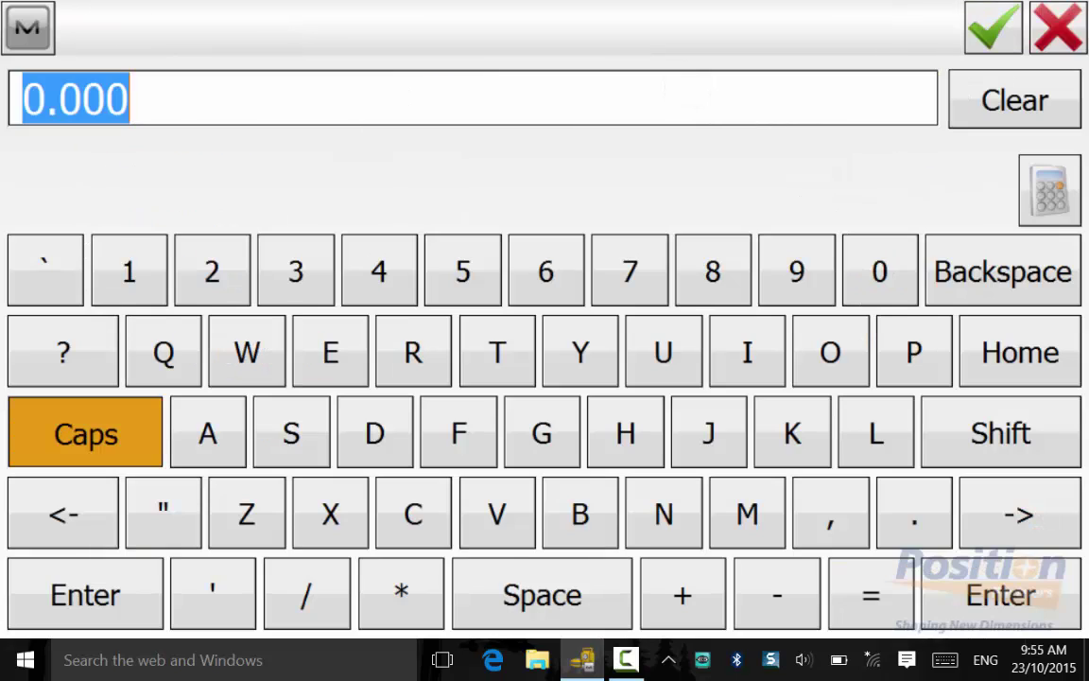
click(129, 271)
click(630, 271)
click(879, 272)
click(993, 28)
click(598, 151)
click(128, 271)
click(879, 271)
click(993, 27)
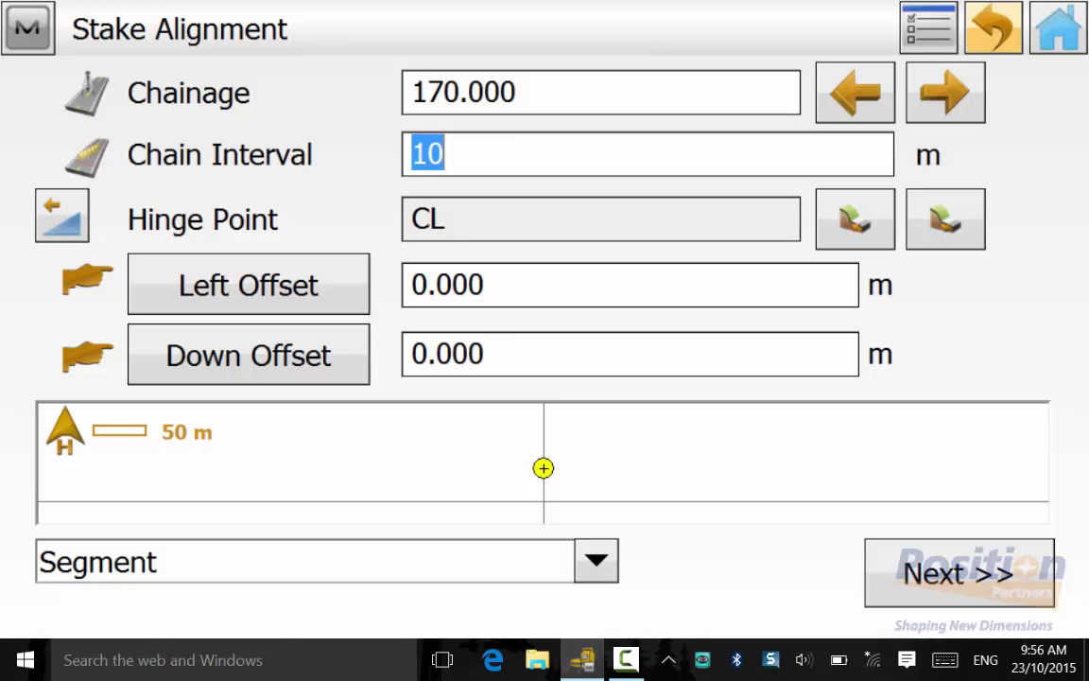
click(595, 560)
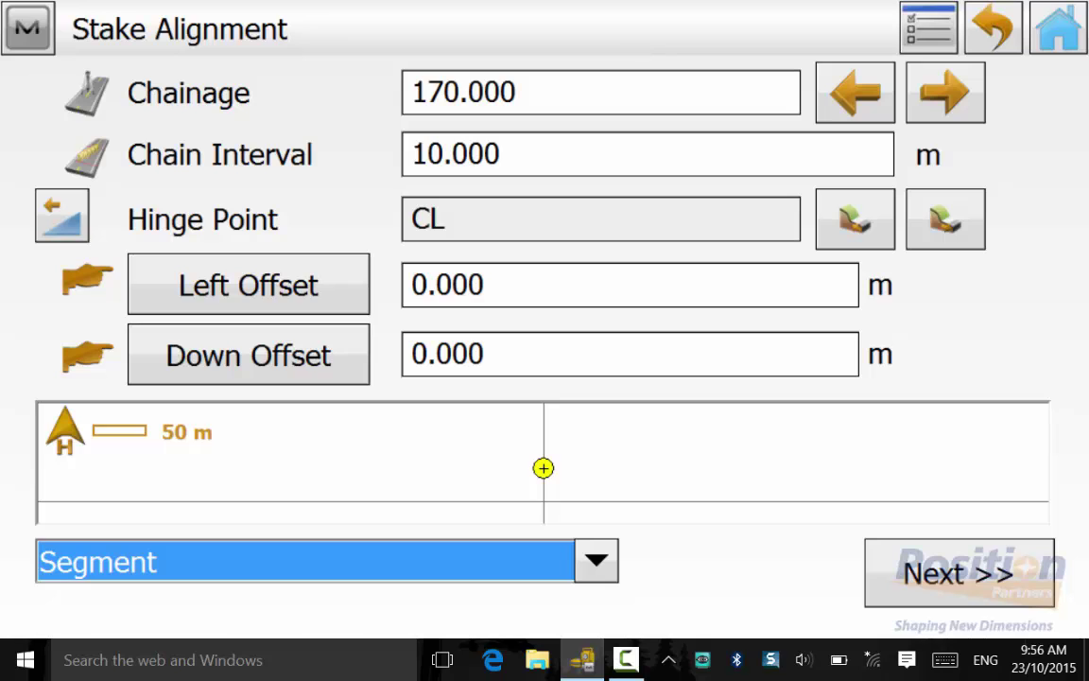
Step: Enable entered cut and fill slopes, set both to 3, and start staking the slope
click(960, 573)
click(249, 424)
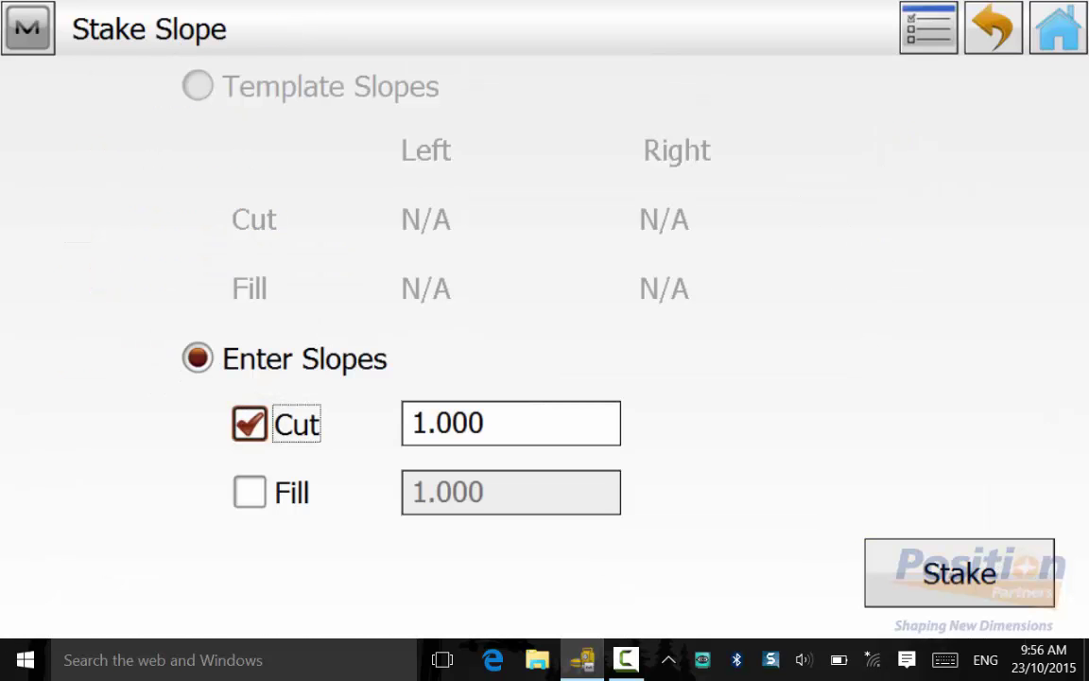
click(250, 492)
click(511, 423)
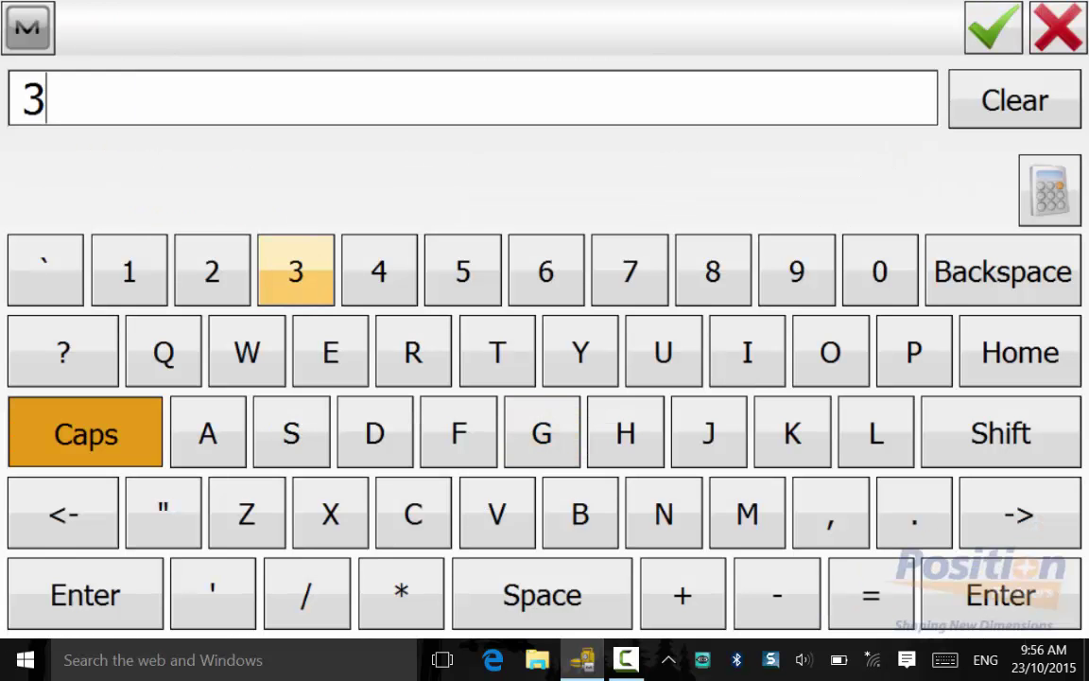
click(296, 272)
click(993, 28)
click(564, 494)
click(296, 271)
click(993, 27)
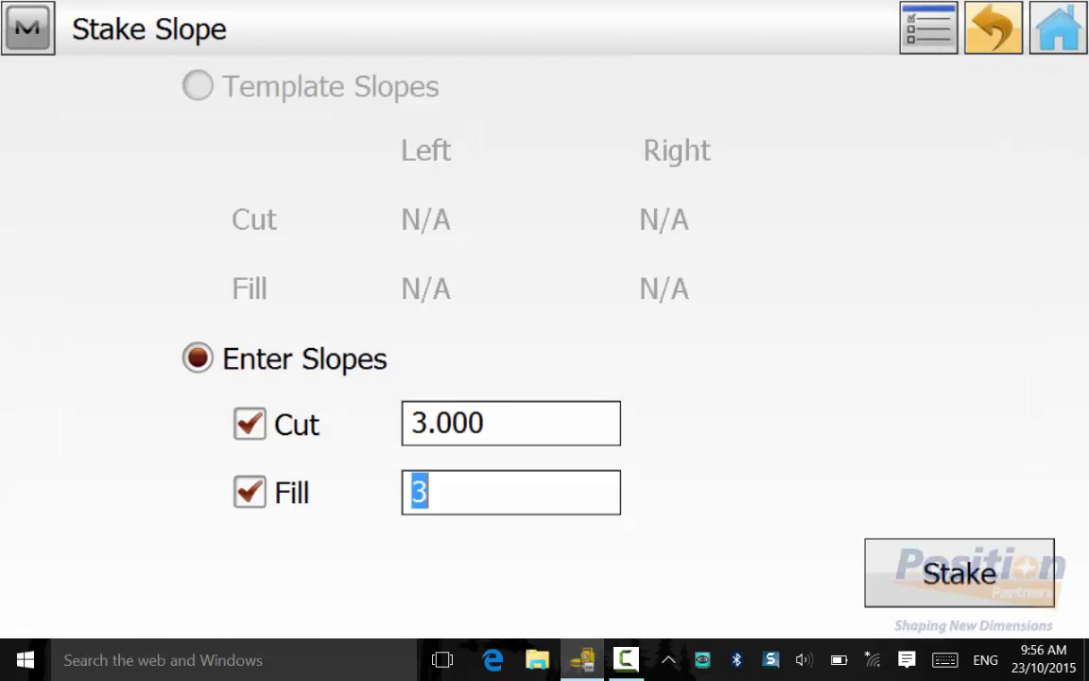
click(959, 573)
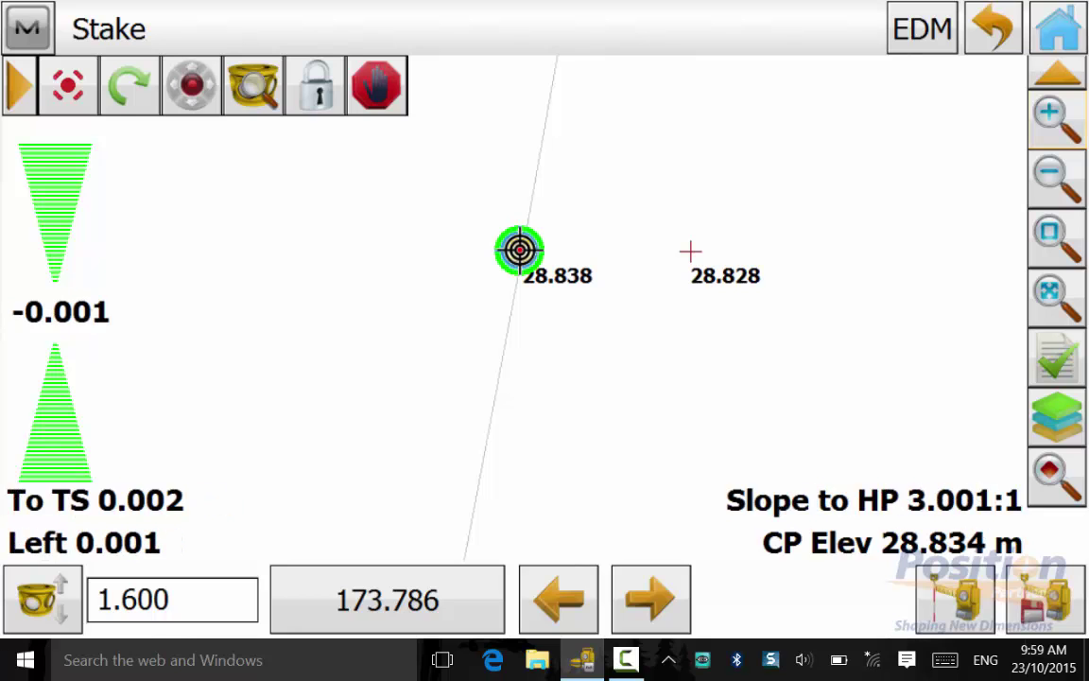
Step: Review the Data and Mark details of the catch point staked at chainage 173.786, and the design details at chainage 176.214
click(955, 600)
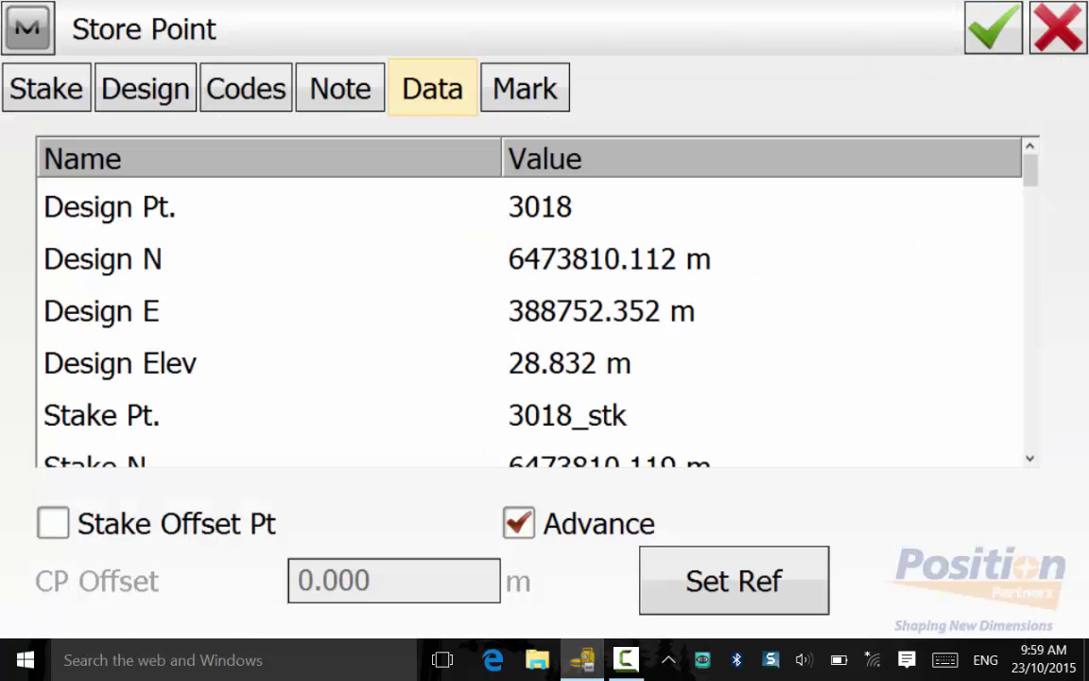
click(525, 88)
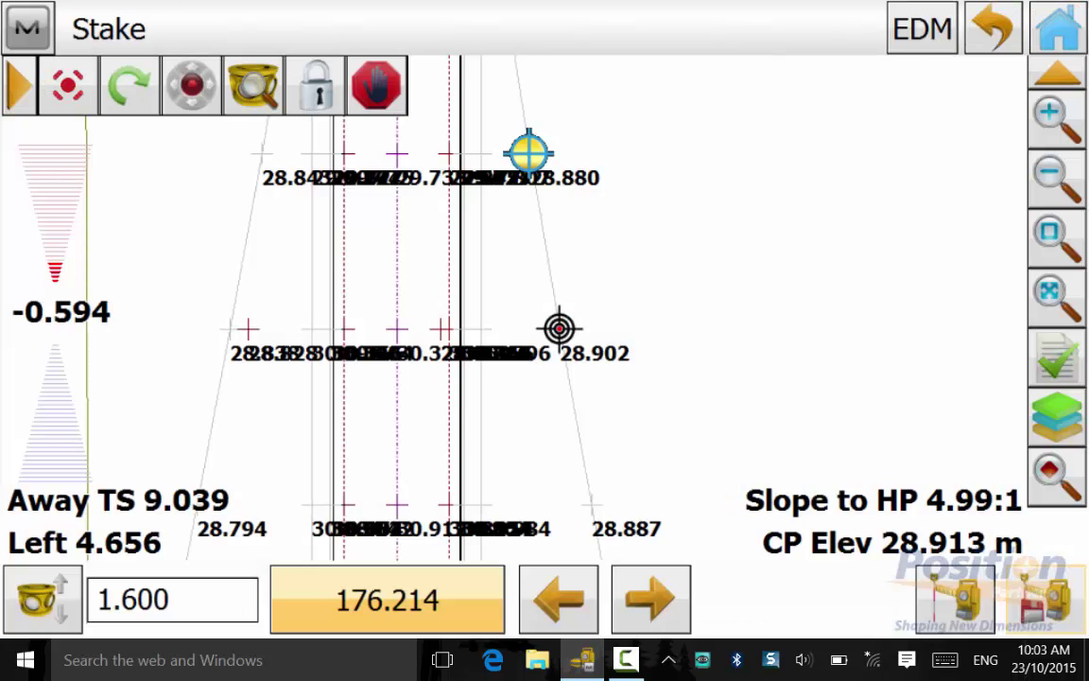
click(387, 599)
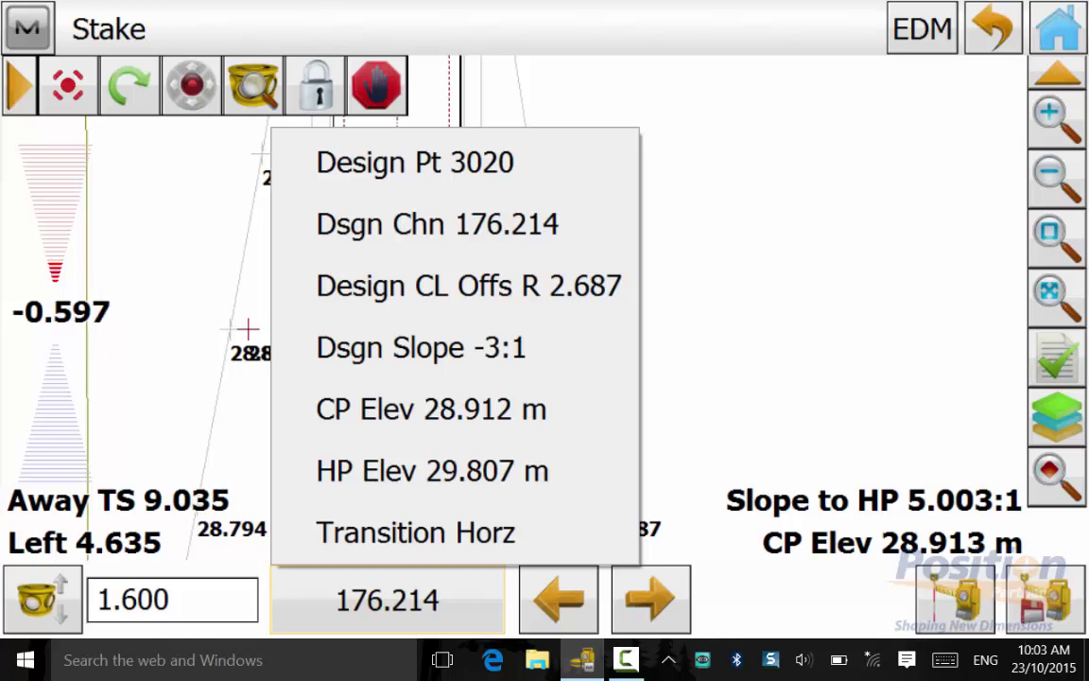
click(388, 600)
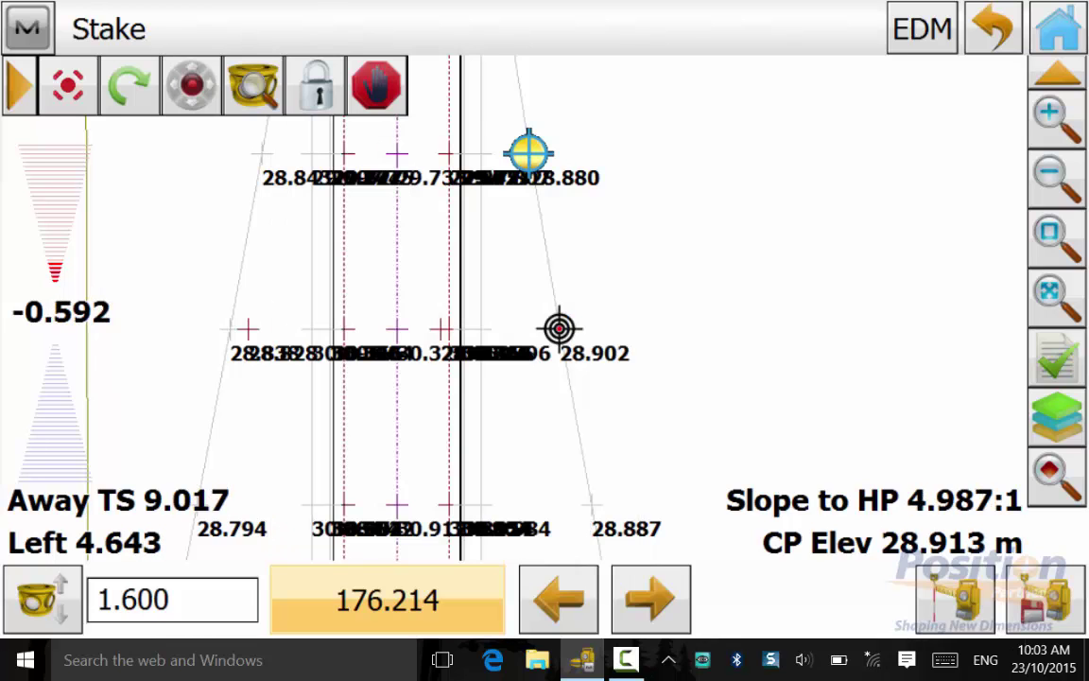
Step: Change the entered cut and fill slopes to 2 each and restart the slope stakeout
click(993, 28)
click(542, 427)
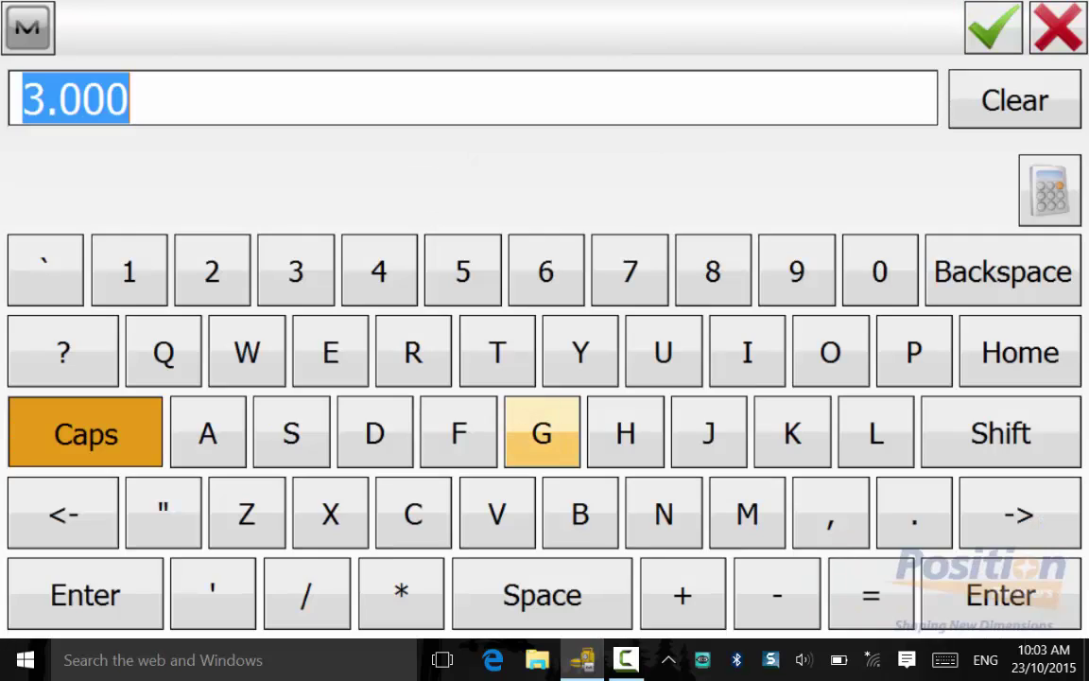
click(213, 270)
click(993, 29)
click(530, 493)
click(210, 269)
click(992, 29)
click(960, 572)
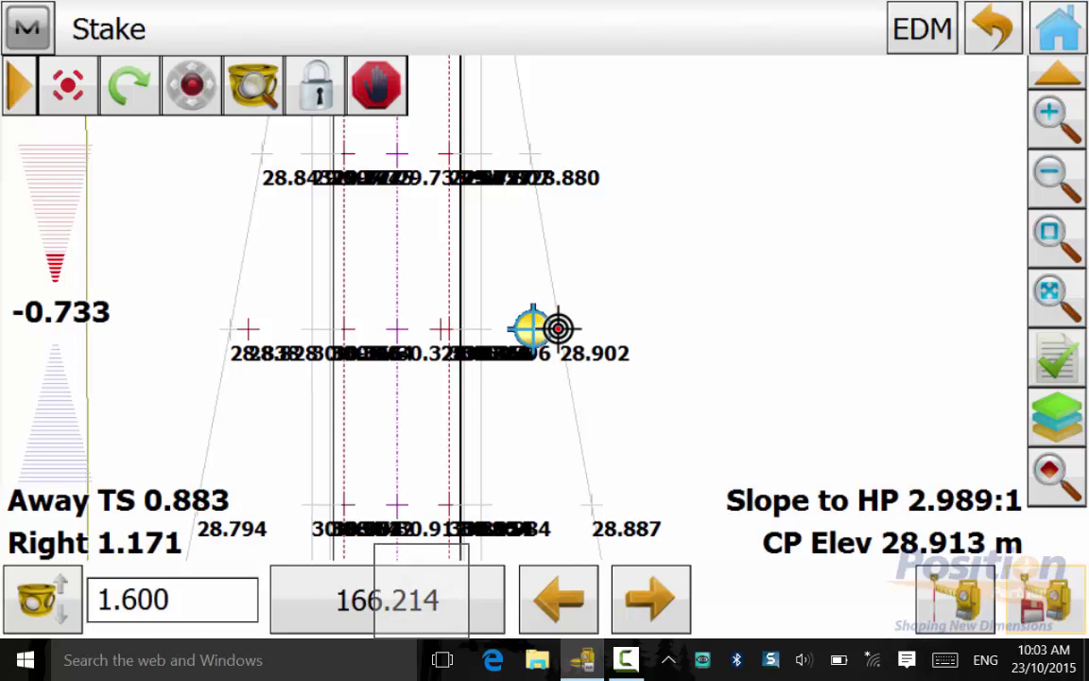
Step: Check the design details at chainage 166.214 and exit the slope stakeout to the home screen
click(388, 599)
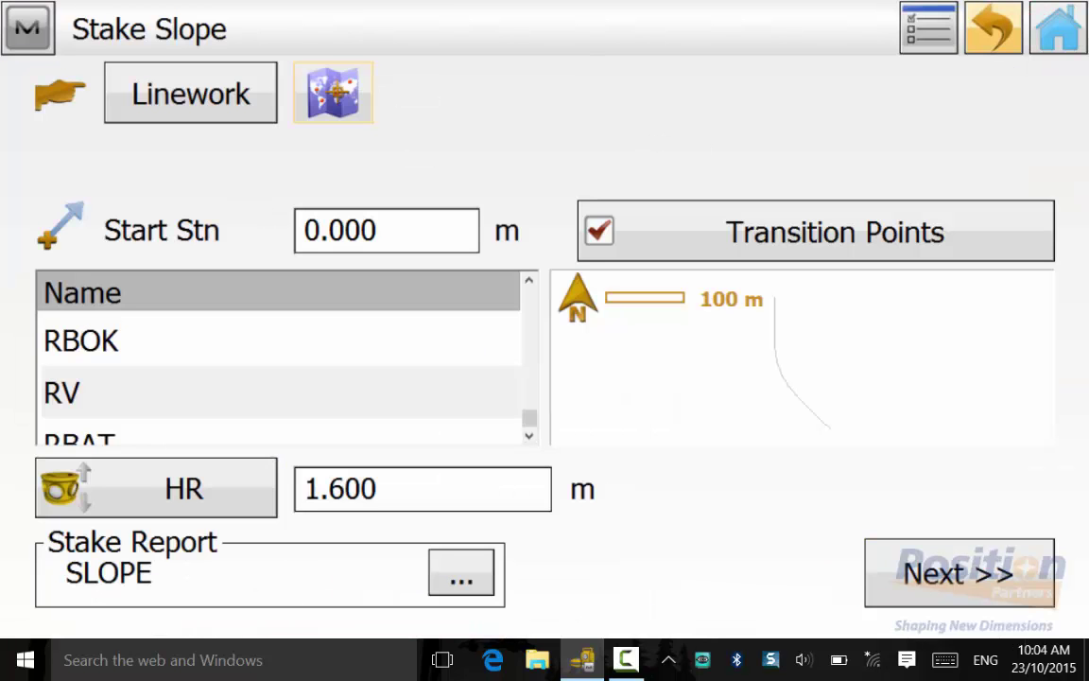
click(993, 28)
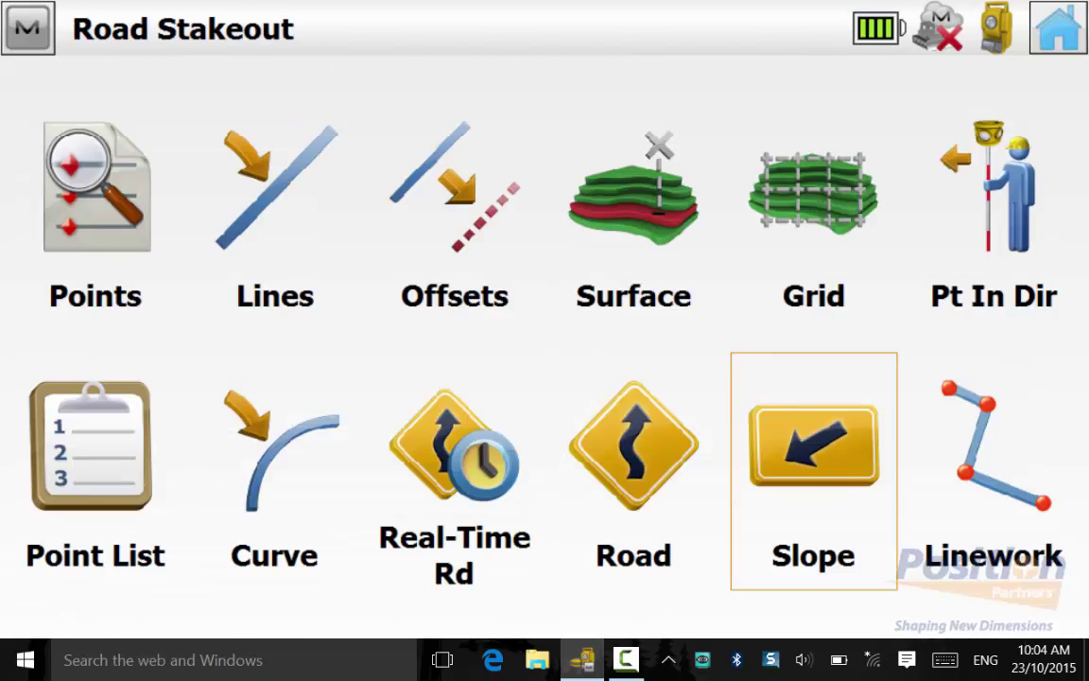
key(Escape)
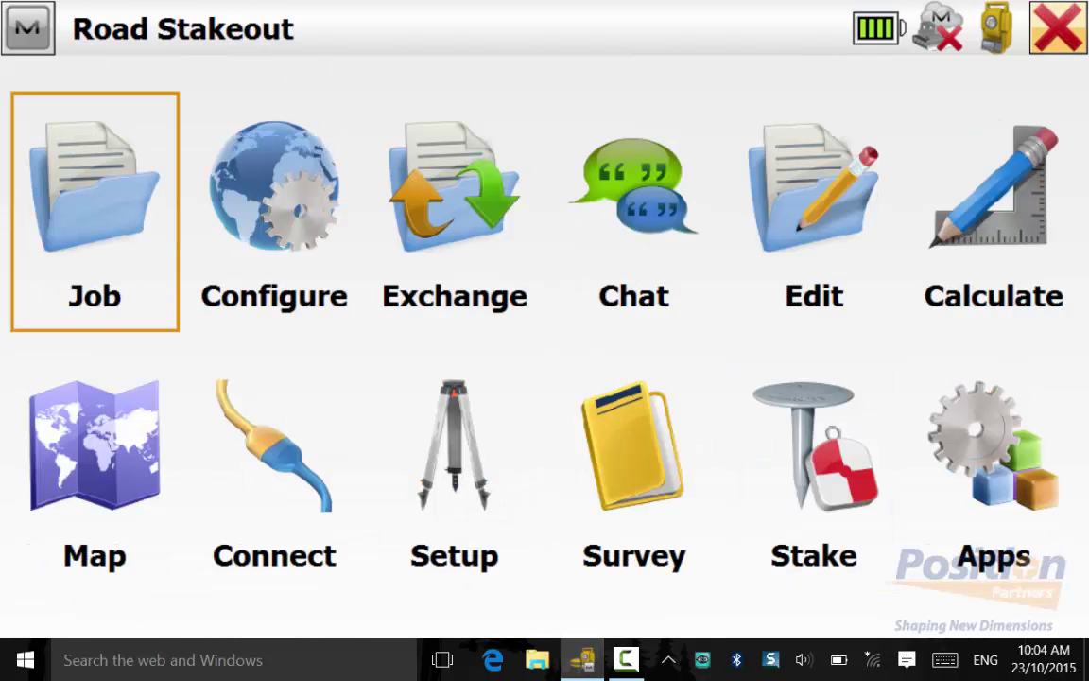